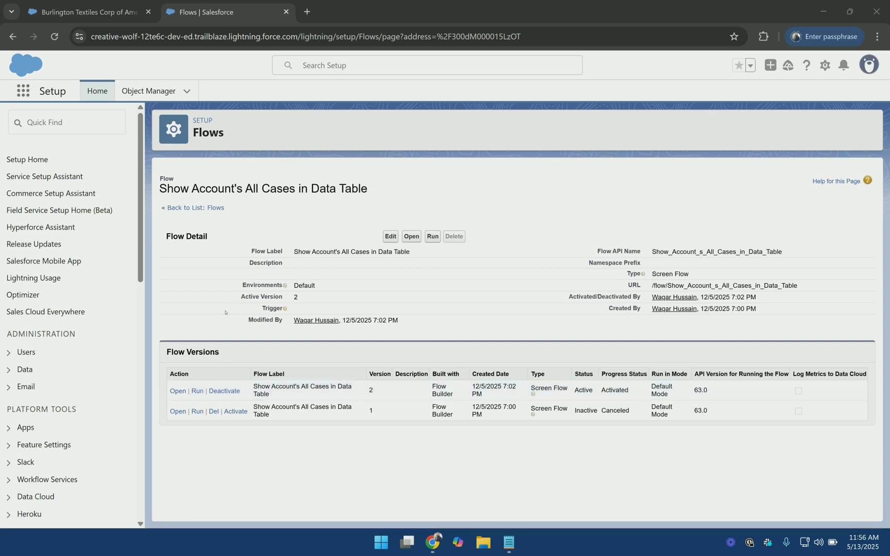
Step: Open version 2 of the flow and inspect the Get All Cases element's settings
{"action": "left_click", "coordinate": [176, 392]}
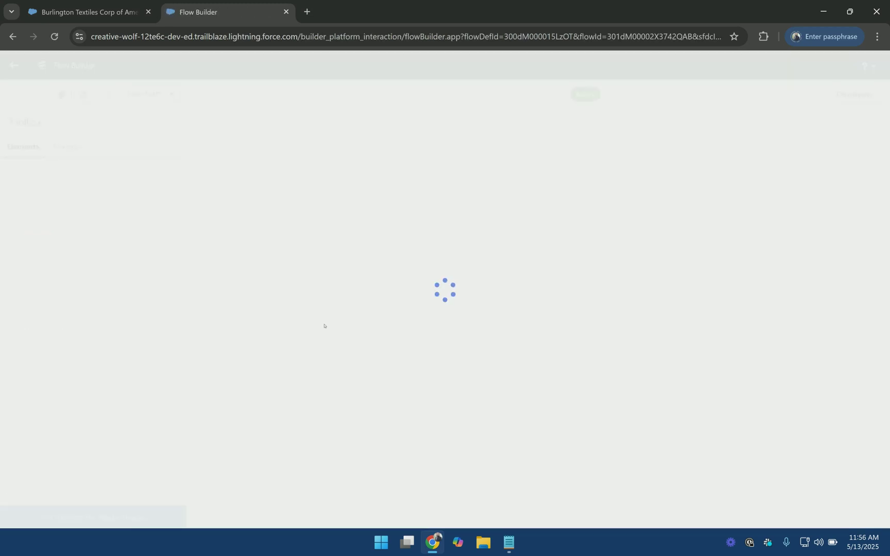
{"action": "left_click", "coordinate": [446, 242]}
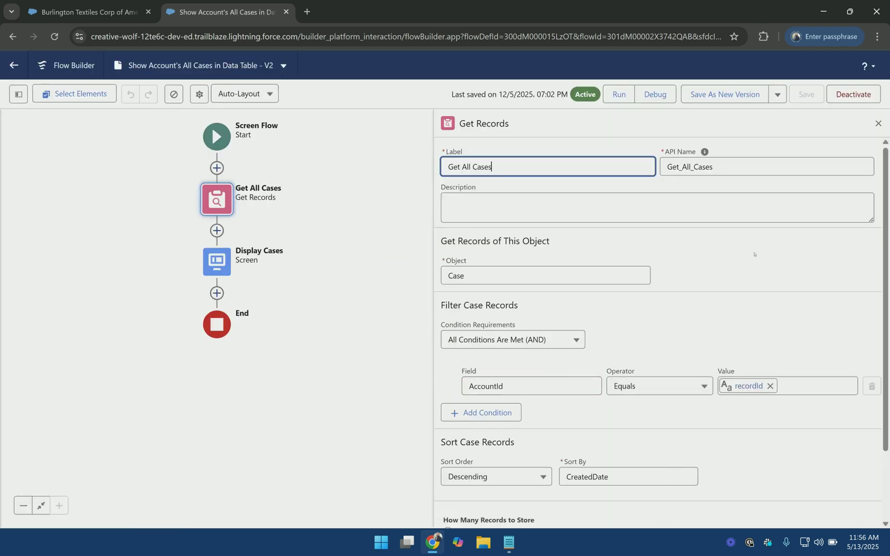
{"action": "left_click", "coordinate": [785, 303]}
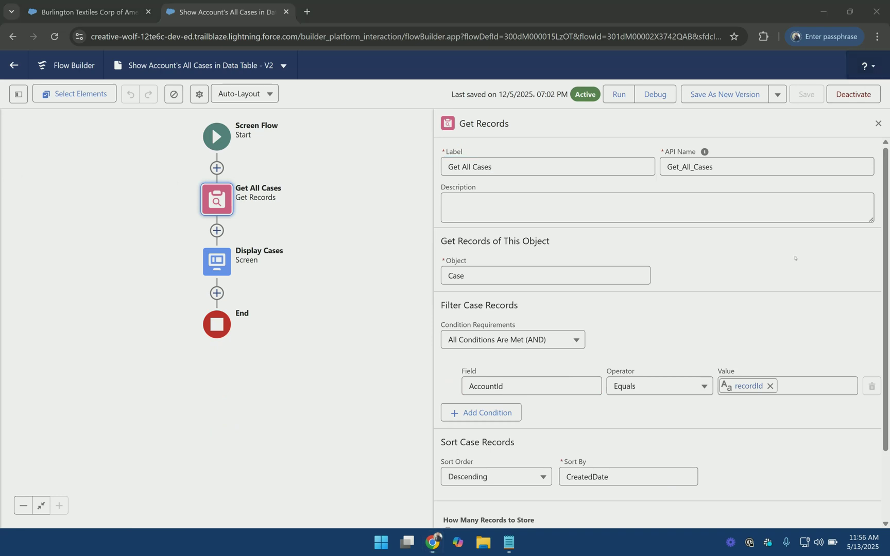
Step: Review the All Cases data table's source collection on the Display Cases screen, then go back to the account's cases
{"action": "left_click", "coordinate": [219, 264]}
{"action": "left_click", "coordinate": [217, 376]}
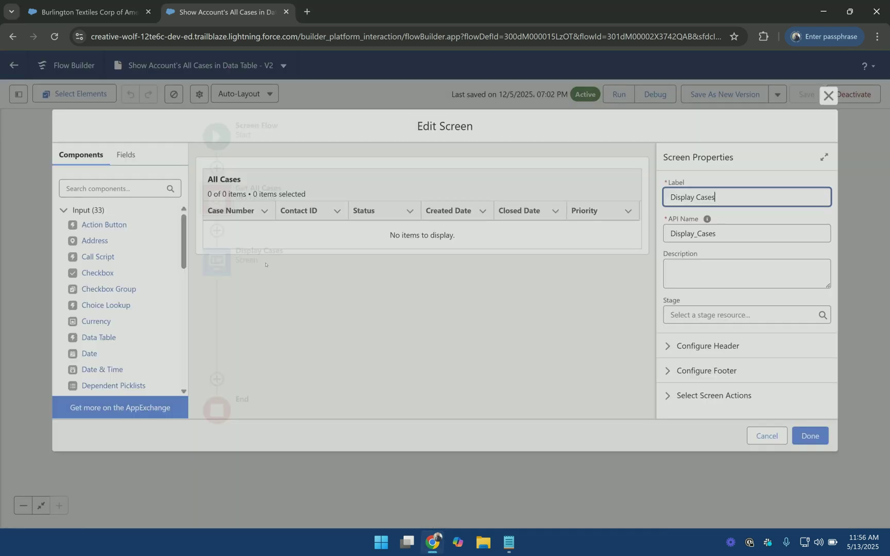
{"action": "left_click", "coordinate": [385, 224]}
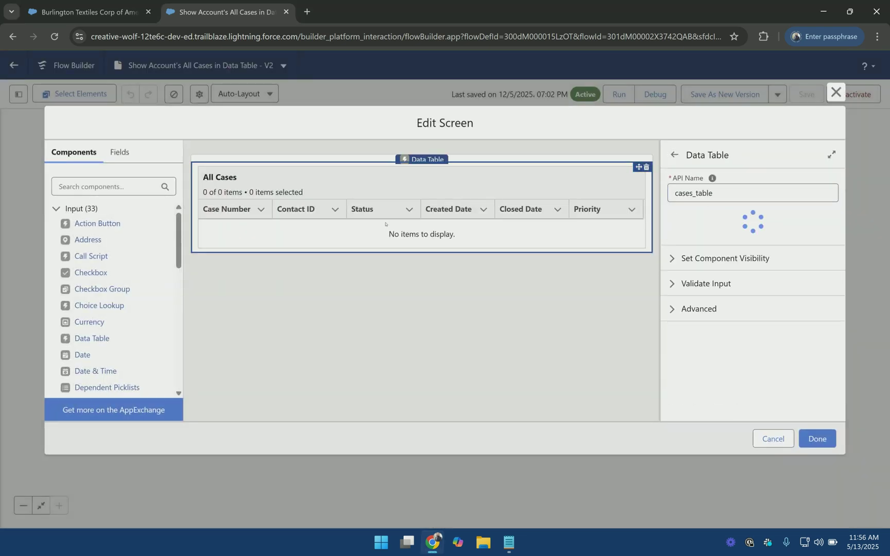
{"action": "left_click", "coordinate": [88, 11]}
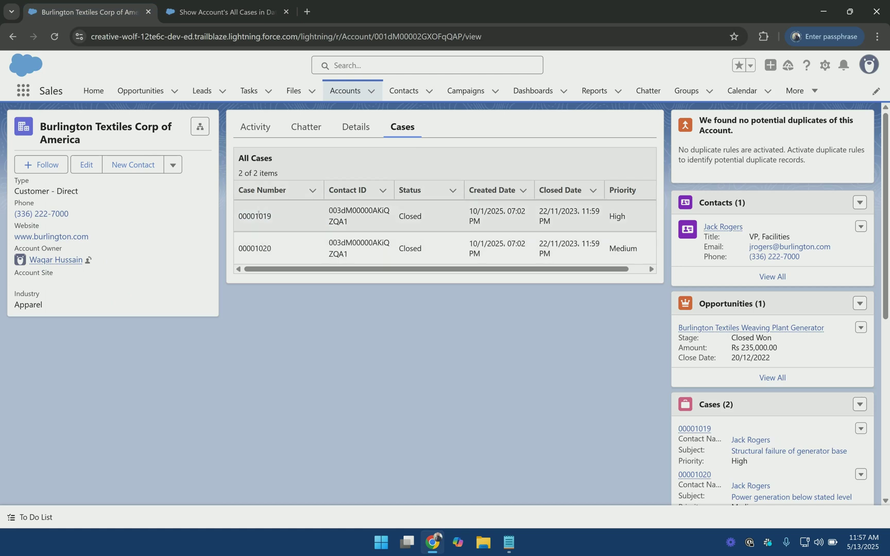
Step: Confirm case number 00001019 and its contact ID in the All Cases table are plain text, not links
{"action": "left_click", "coordinate": [256, 216]}
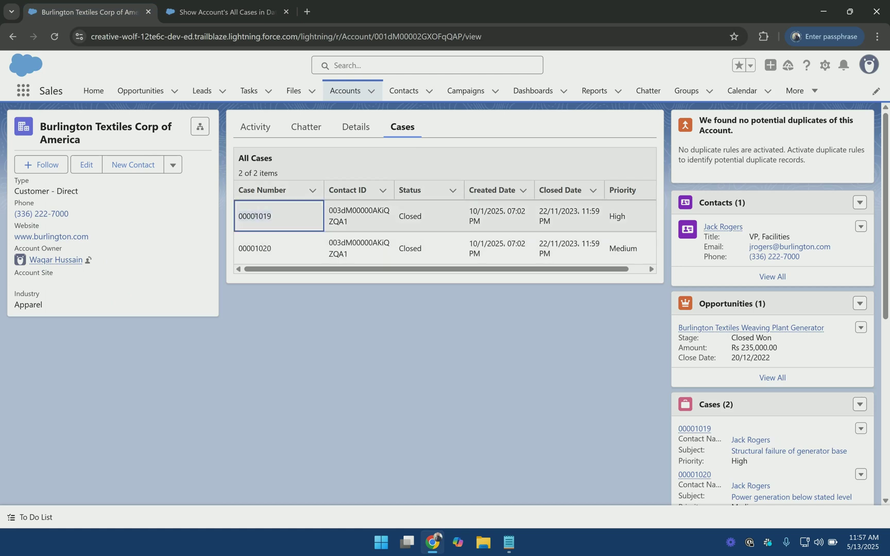
{"action": "double_click", "coordinate": [255, 216]}
{"action": "left_click", "coordinate": [359, 215]}
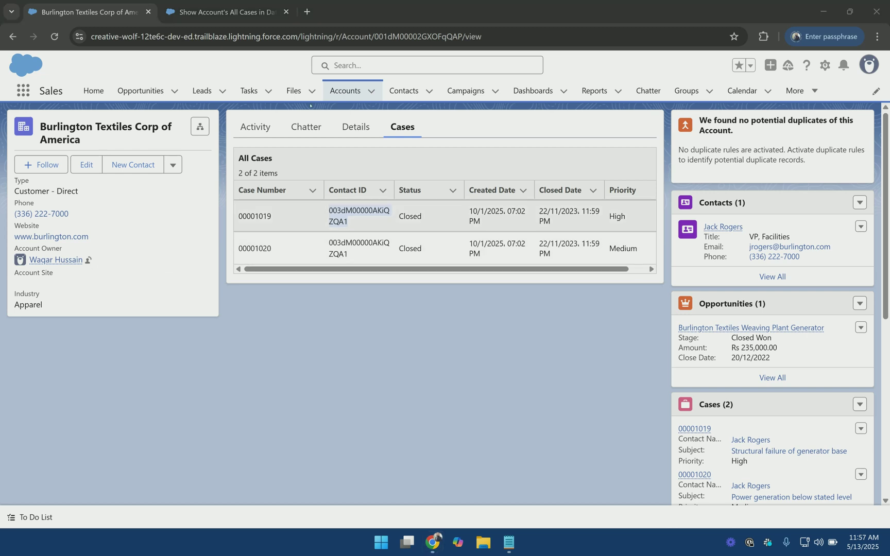
{"action": "left_click", "coordinate": [358, 219]}
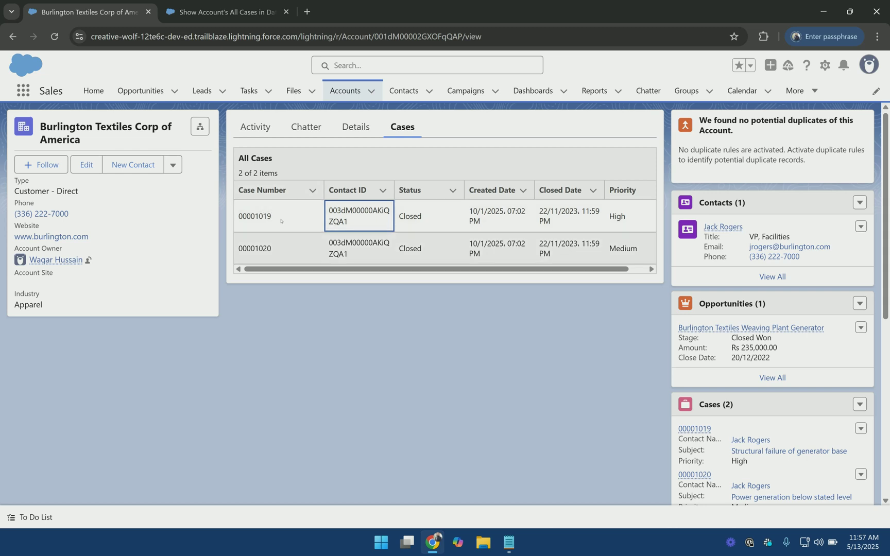
Step: Close the screen editor and add a Loop named 'case' over Cases from Get All Cases
{"action": "left_click", "coordinate": [227, 11]}
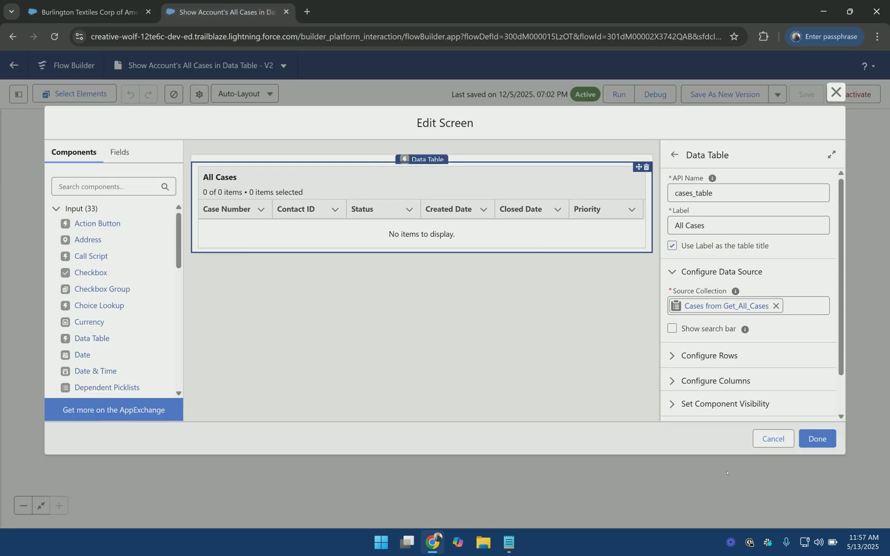
{"action": "left_click", "coordinate": [772, 439]}
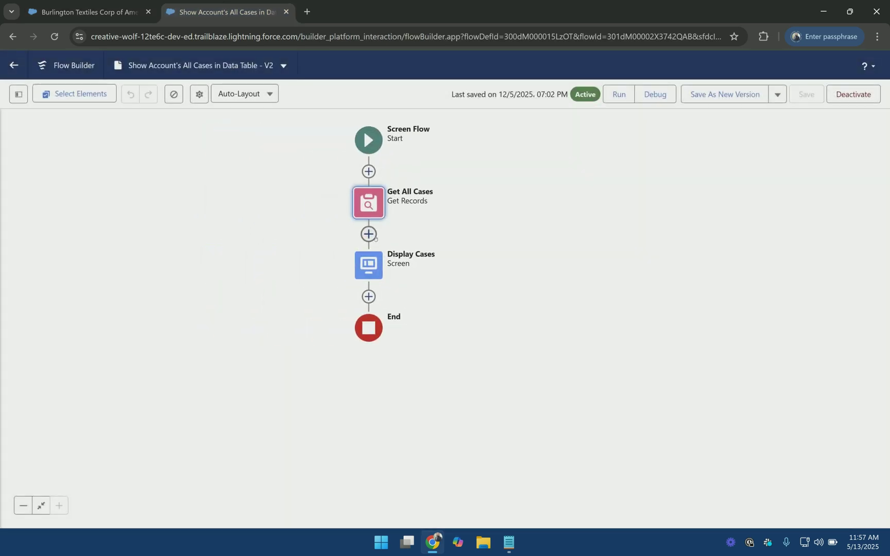
{"action": "left_click", "coordinate": [368, 235]}
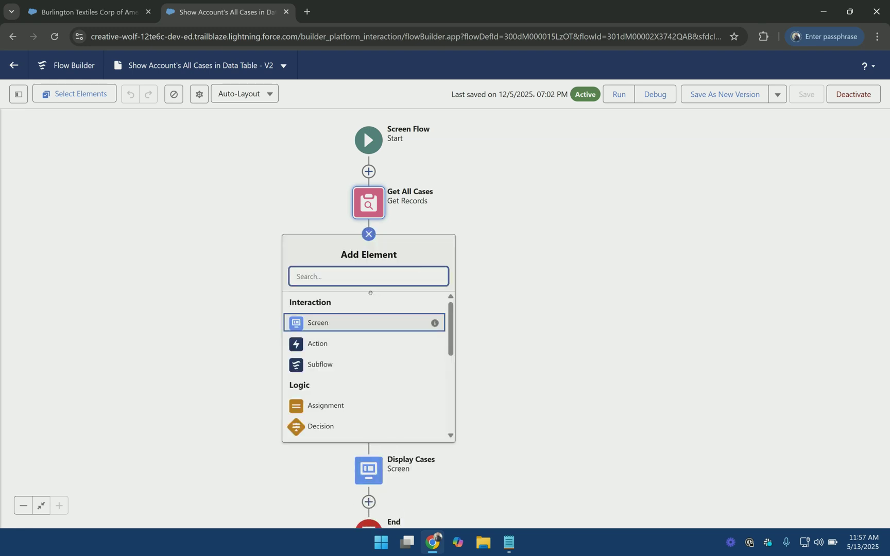
{"action": "type", "text": "lo"}
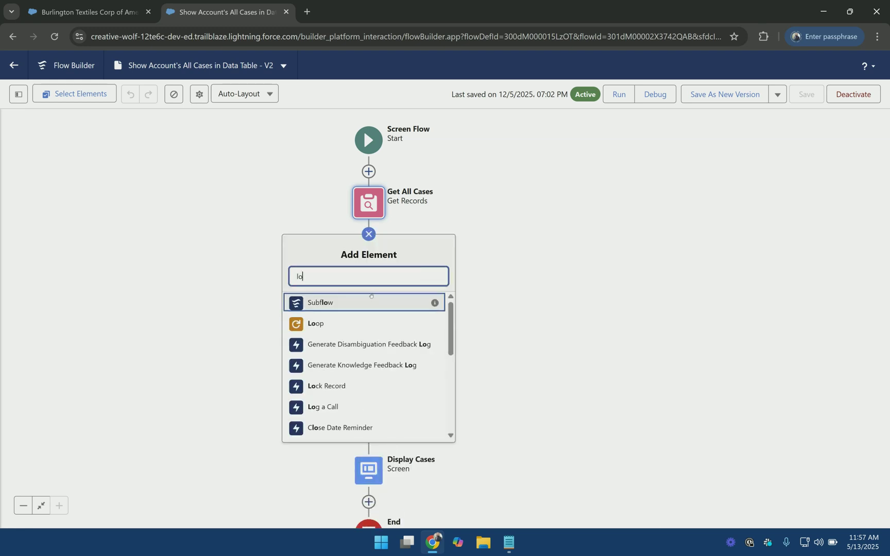
{"action": "left_click", "coordinate": [328, 323]}
{"action": "type", "text": "case"}
{"action": "left_click", "coordinate": [592, 312]}
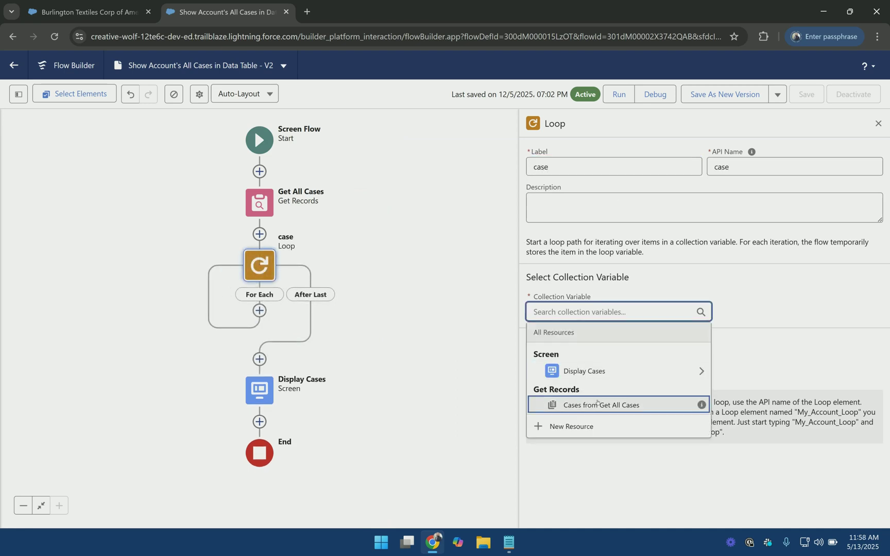
{"action": "left_click", "coordinate": [598, 406]}
Step: Start creating a new resource from the Toolbox
{"action": "left_click_drag", "start_coordinate": [366, 279], "coordinate": [451, 195]}
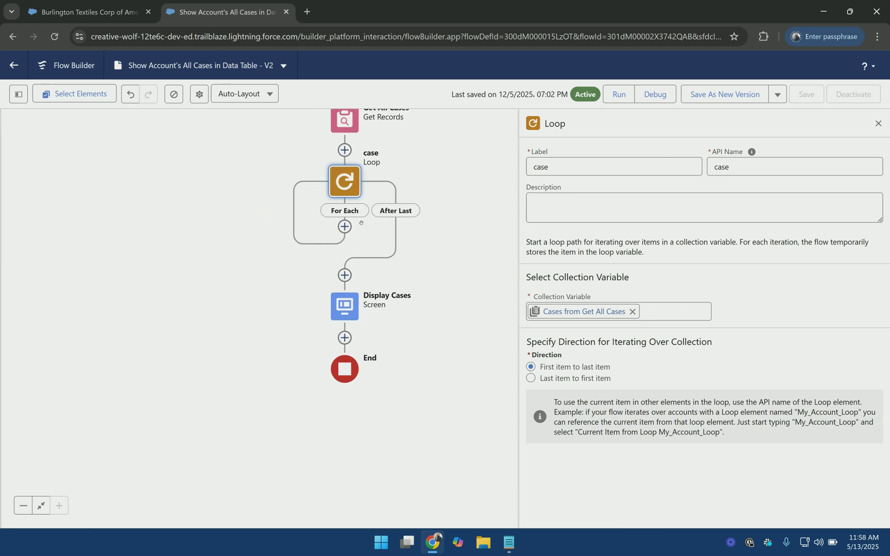
{"action": "left_click", "coordinate": [19, 94]}
{"action": "left_click", "coordinate": [65, 201]}
Step: Create a Record variable temp_case_record of object Case
{"action": "left_click", "coordinate": [383, 240]}
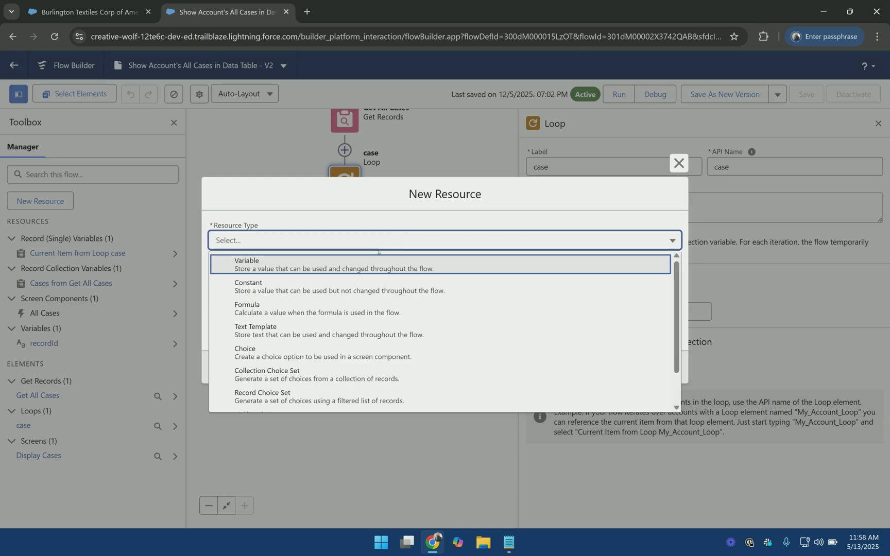
{"action": "left_click", "coordinate": [327, 265]}
{"action": "left_click", "coordinate": [325, 265]}
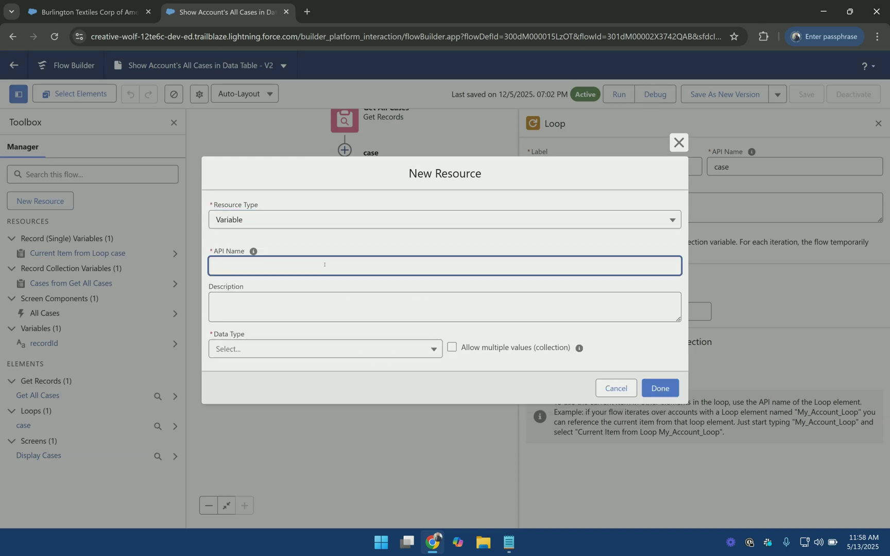
{"action": "type", "text": "temp_case_record"}
{"action": "left_click", "coordinate": [298, 357]}
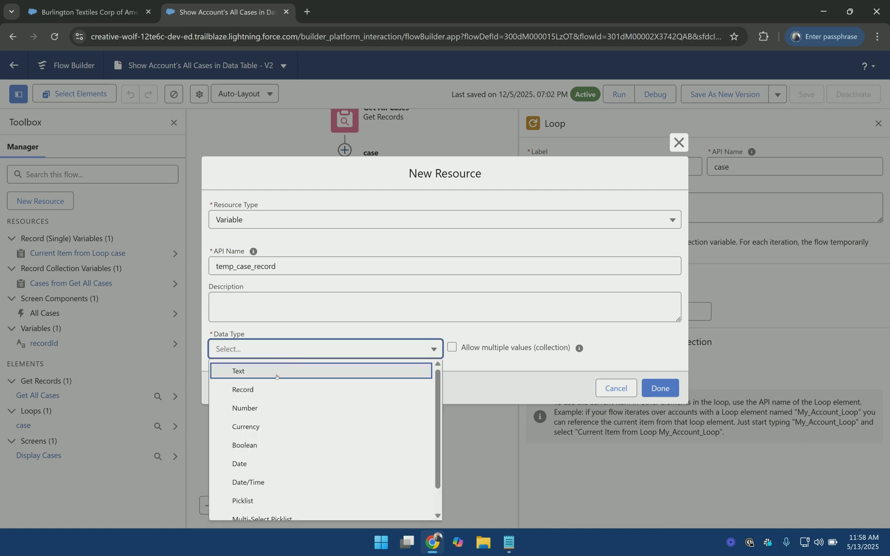
{"action": "left_click", "coordinate": [266, 388]}
{"action": "left_click", "coordinate": [292, 352]}
{"action": "type", "text": "case"}
{"action": "left_click", "coordinate": [264, 509]}
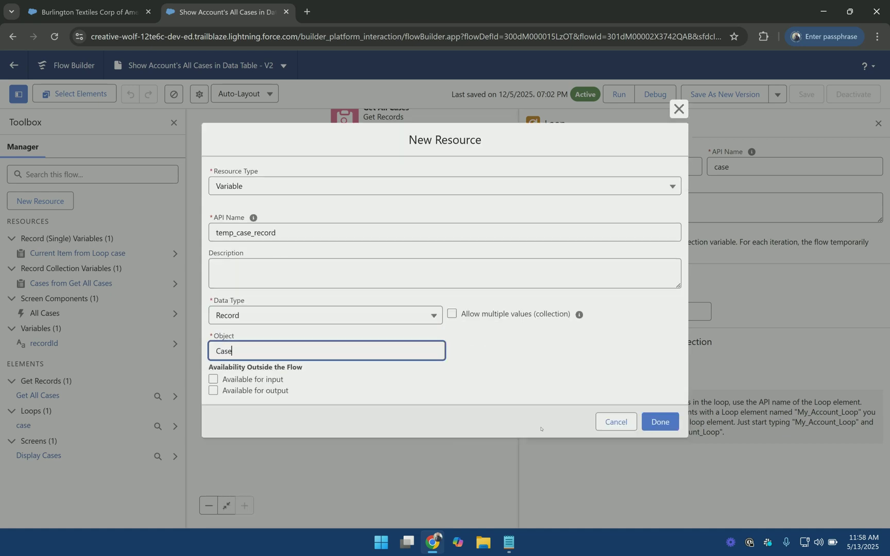
{"action": "left_click", "coordinate": [661, 424]}
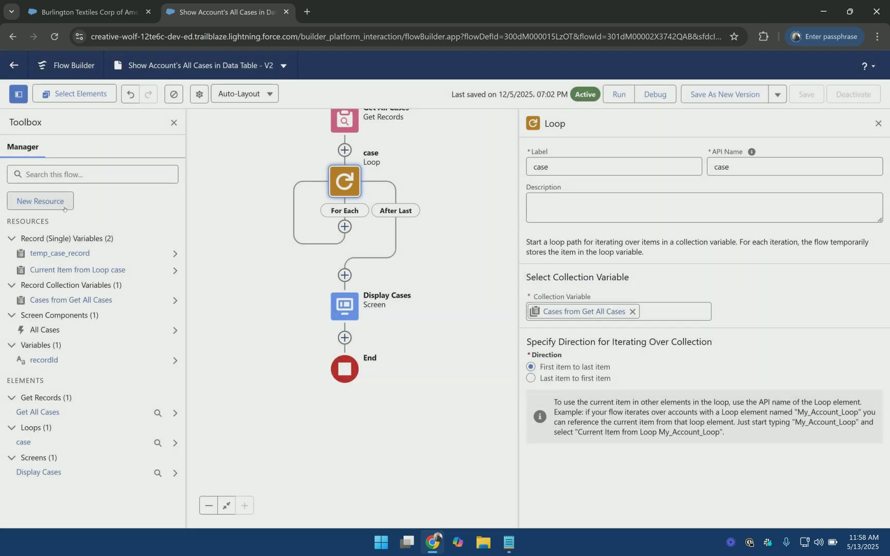
Step: Define a second Record variable temp_cases_collection of object Case allowing multiple values
{"action": "left_click", "coordinate": [64, 208]}
{"action": "left_click", "coordinate": [326, 248]}
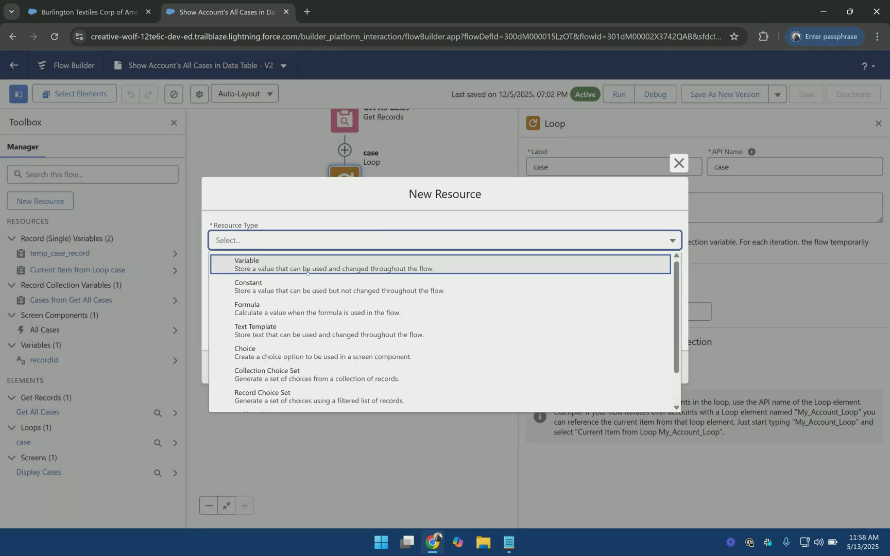
{"action": "left_click", "coordinate": [308, 265]}
{"action": "left_click", "coordinate": [309, 264]}
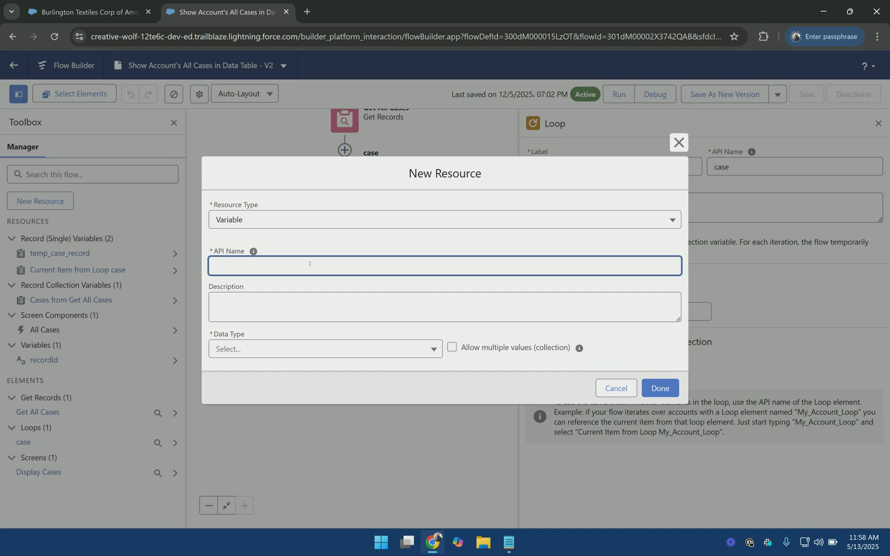
{"action": "type", "text": "temp_cases_collection"}
{"action": "left_click", "coordinate": [282, 352]}
{"action": "left_click", "coordinate": [269, 390]}
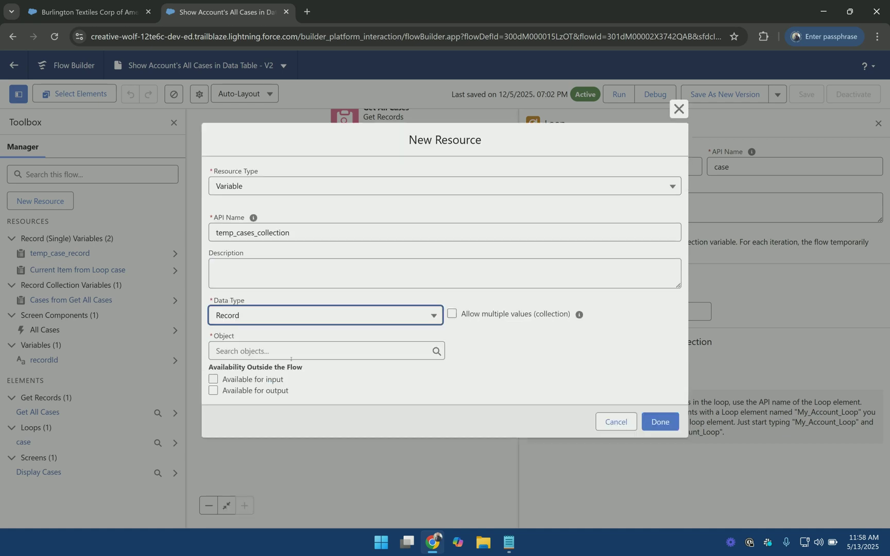
{"action": "left_click", "coordinate": [296, 354]}
{"action": "type", "text": "case"}
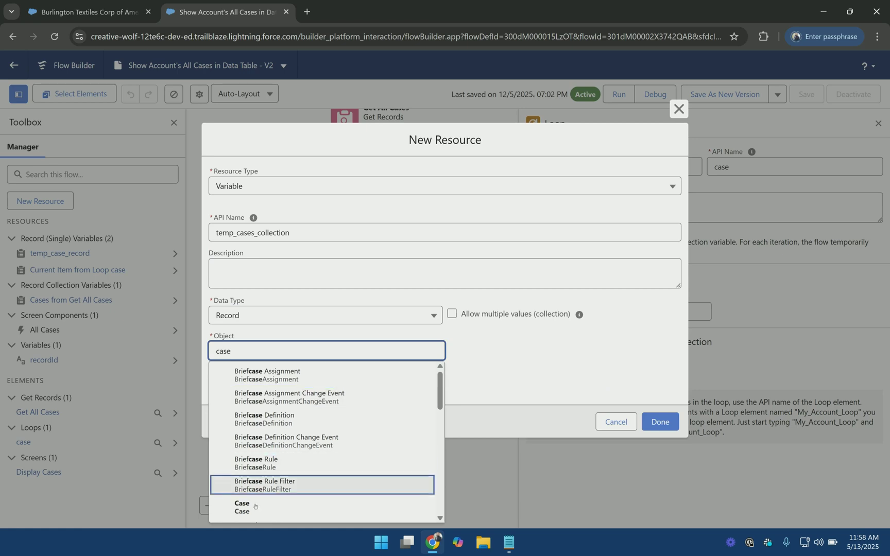
{"action": "left_click", "coordinate": [277, 502]}
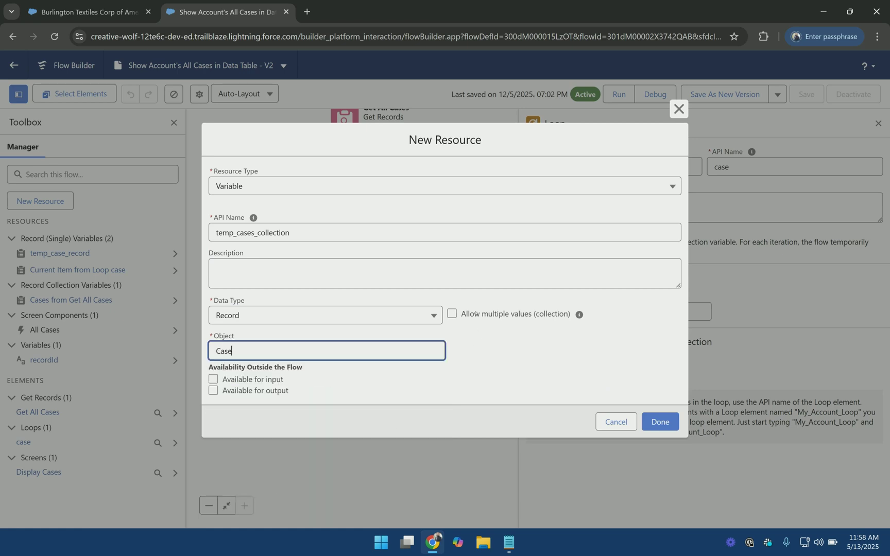
{"action": "left_click", "coordinate": [451, 314]}
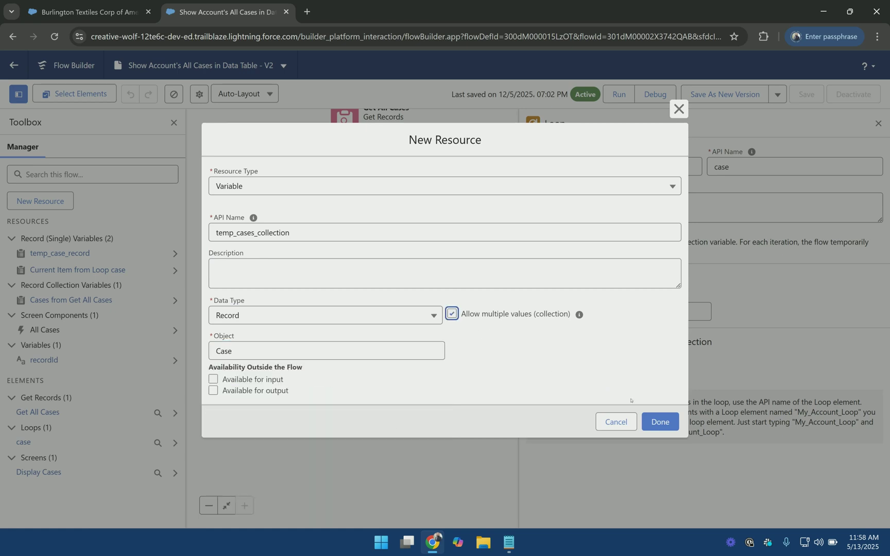
Step: Save temp_cases_collection and add an Assignment labelled 'Update Case Values' inside the loop
{"action": "left_click", "coordinate": [660, 421]}
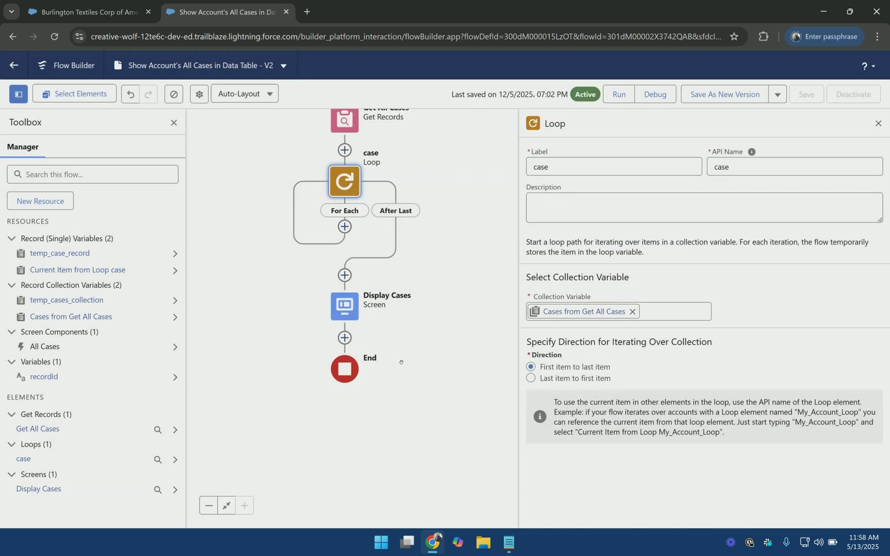
{"action": "left_click", "coordinate": [346, 227]}
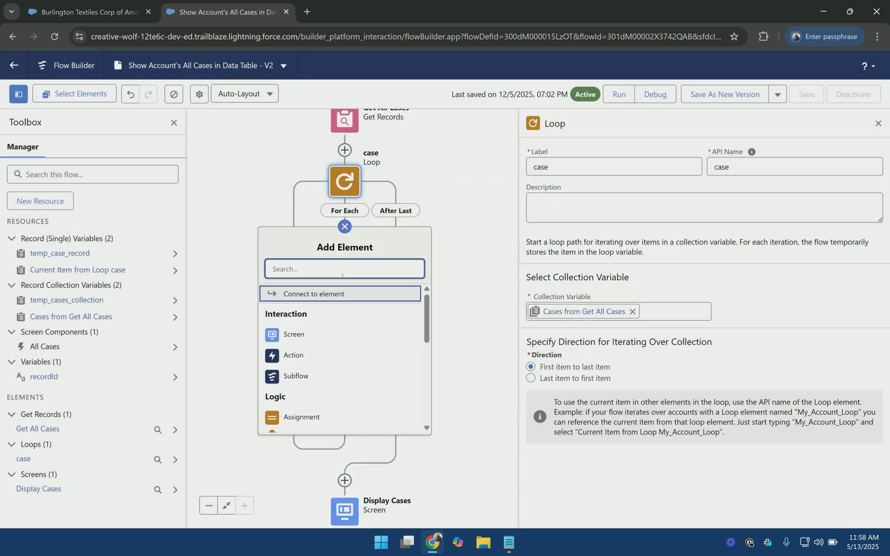
{"action": "type", "text": "ass"}
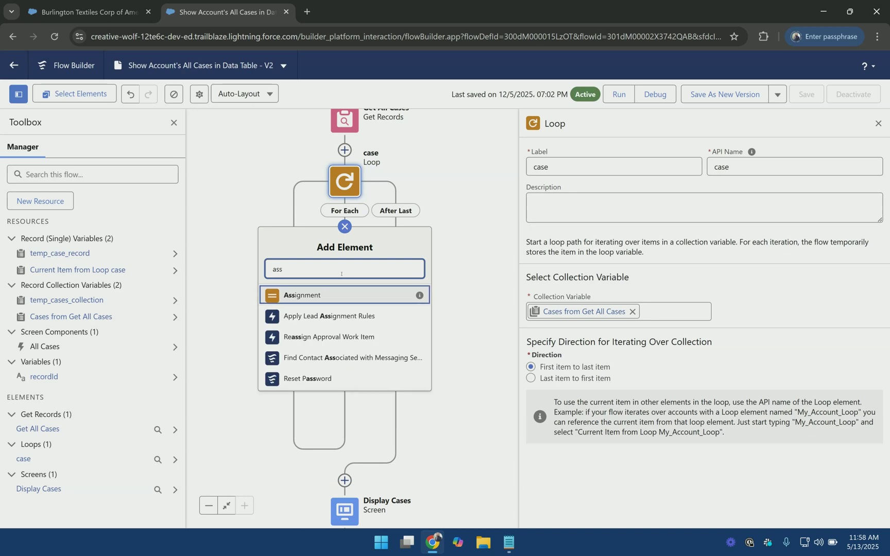
{"action": "left_click", "coordinate": [327, 296]}
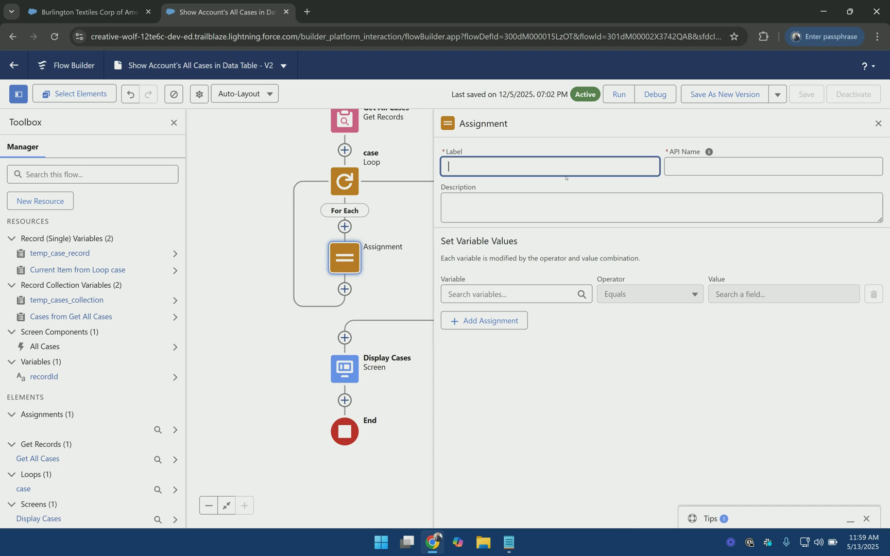
{"action": "type", "text": "Update Case Values"}
{"action": "left_click", "coordinate": [709, 152]}
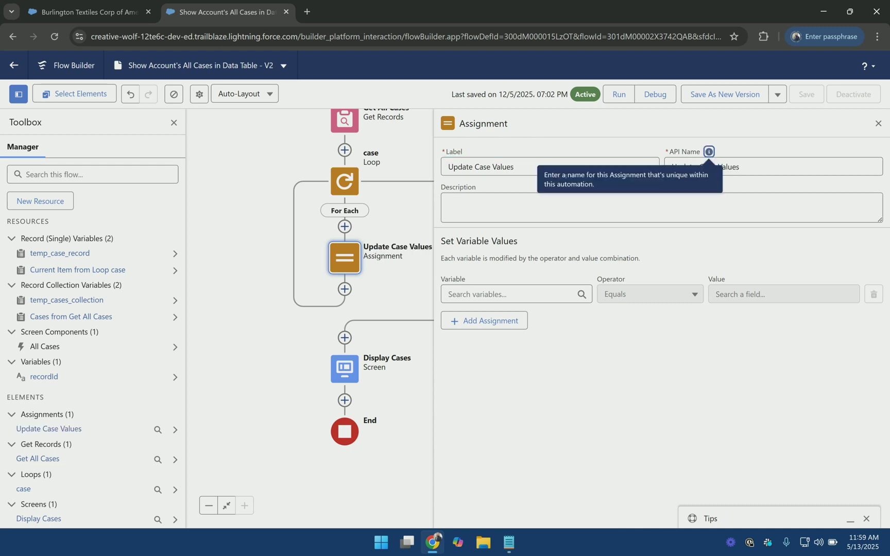
Step: Set temp_case_record Equals Current Item from Loop case, and add a second assignment row
{"action": "left_click", "coordinate": [490, 295]}
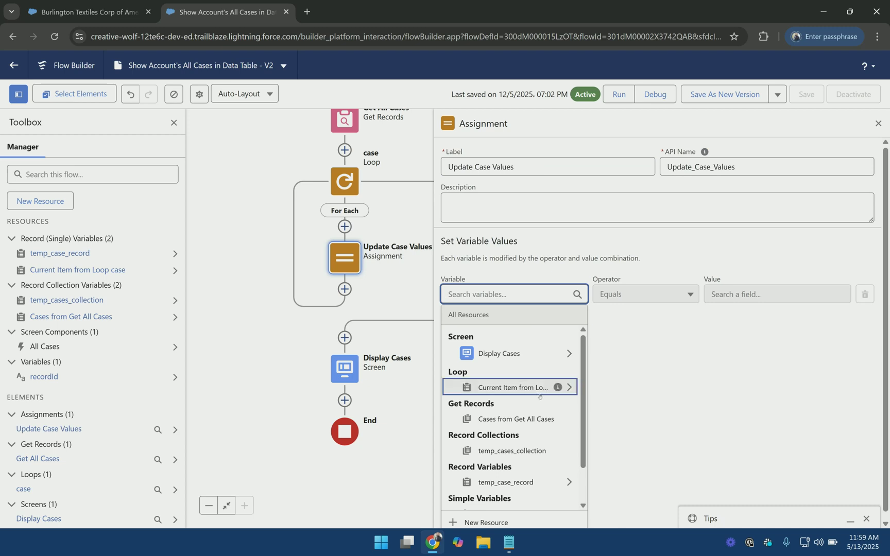
{"action": "left_click", "coordinate": [506, 482]}
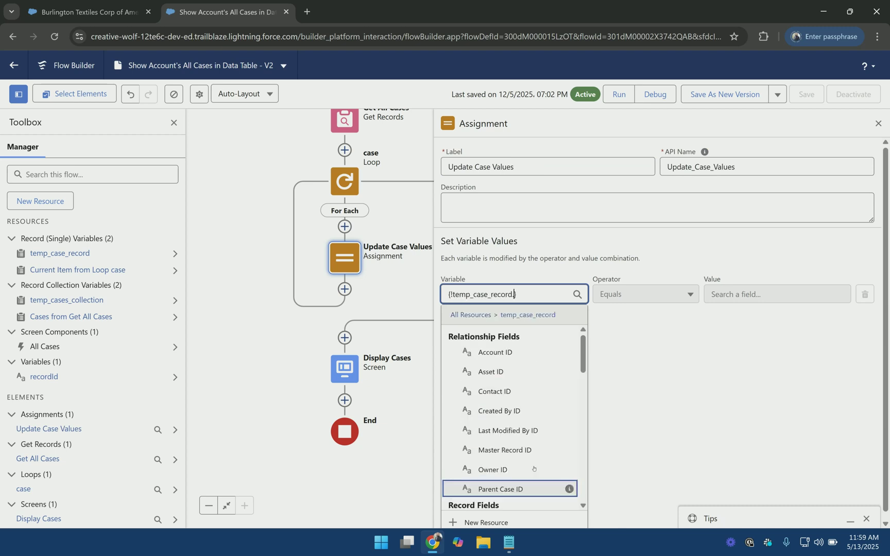
{"action": "left_click", "coordinate": [691, 375]}
{"action": "left_click", "coordinate": [753, 290]}
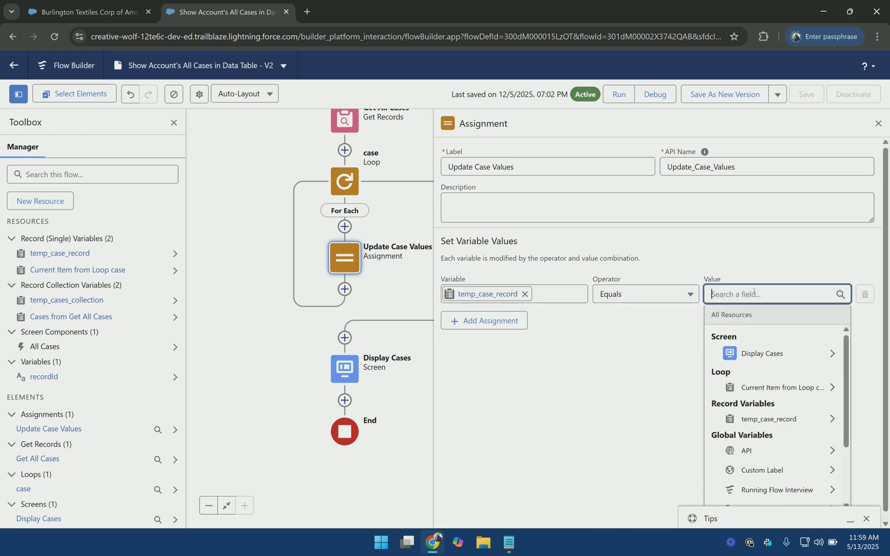
{"action": "type", "text": "lop"}
{"action": "key", "text": "BackSpace"}
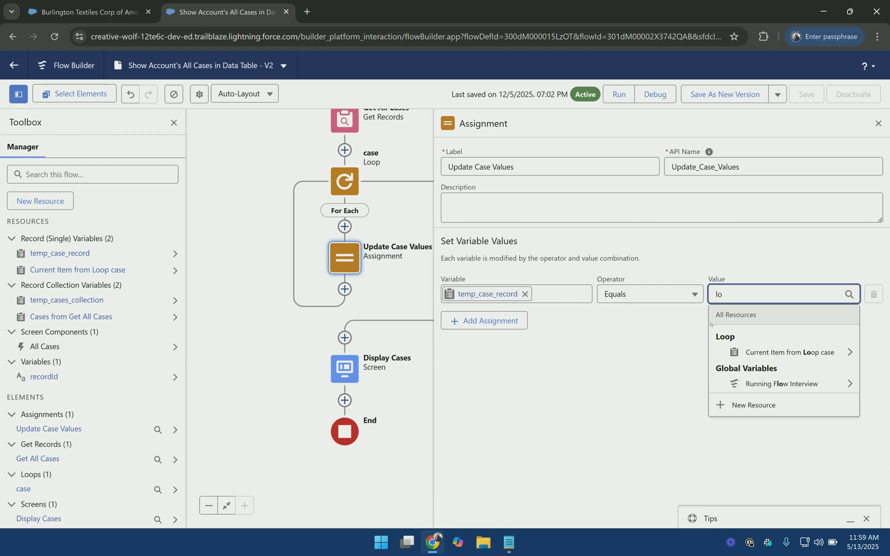
{"action": "left_click", "coordinate": [798, 353]}
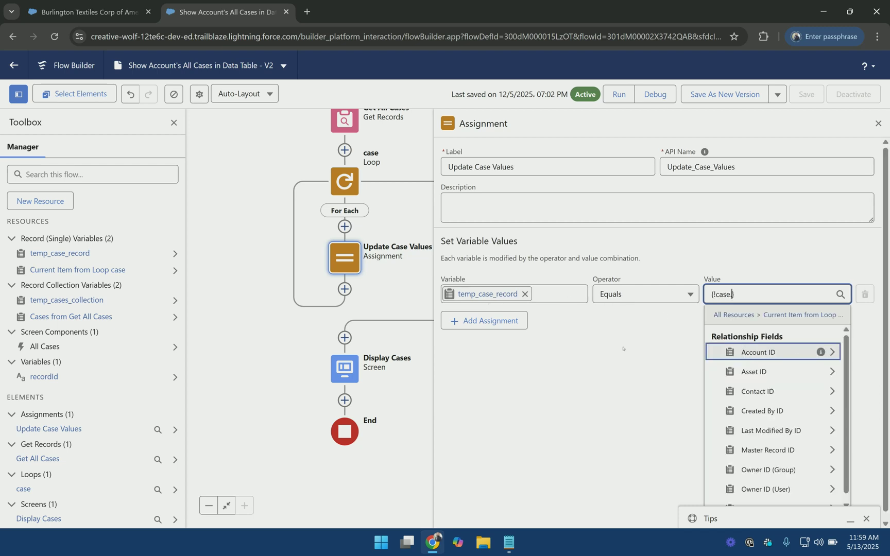
{"action": "left_click", "coordinate": [600, 360]}
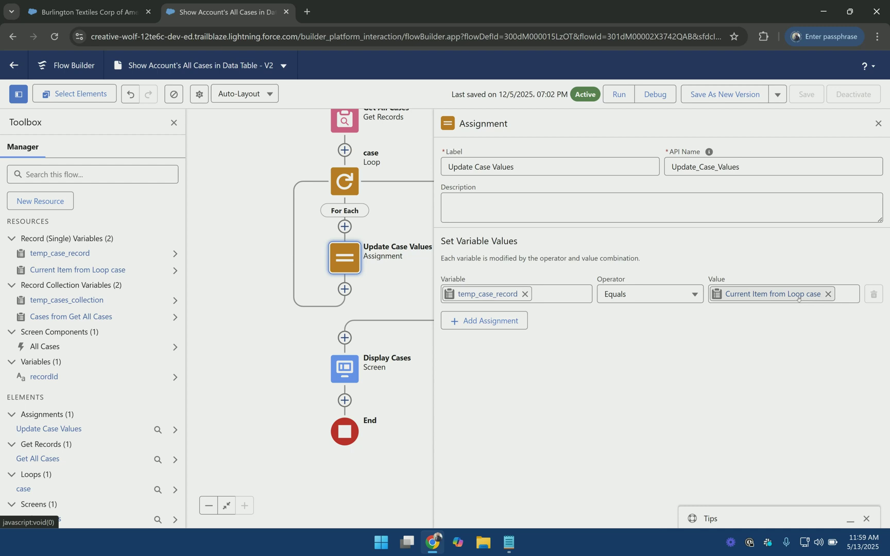
{"action": "left_click", "coordinate": [485, 321]}
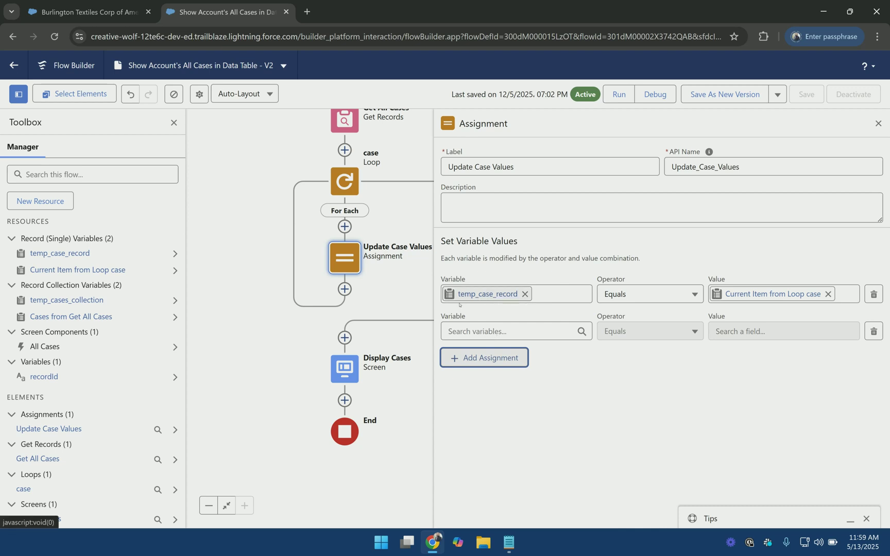
Step: Set the second row's variable to temp_case_record's Contact ID
{"action": "left_click", "coordinate": [489, 332]}
{"action": "left_click", "coordinate": [88, 11]}
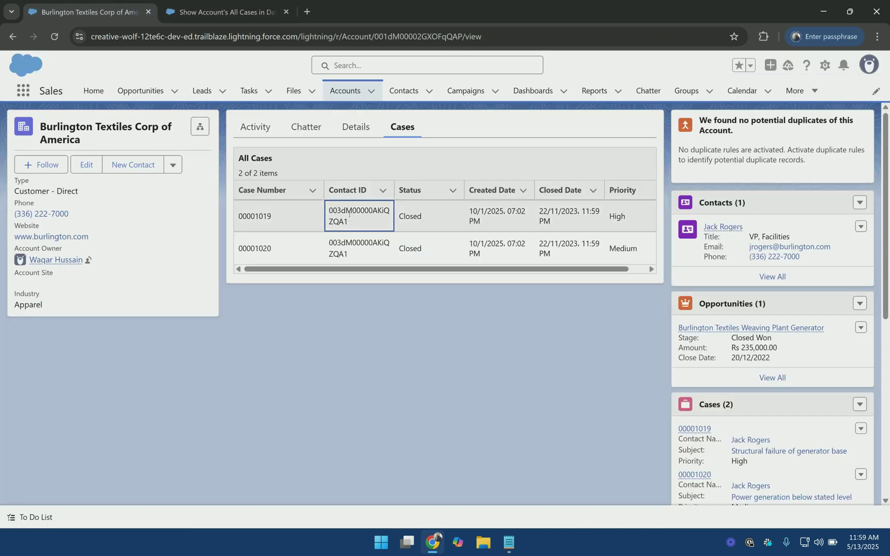
{"action": "left_click", "coordinate": [222, 1]}
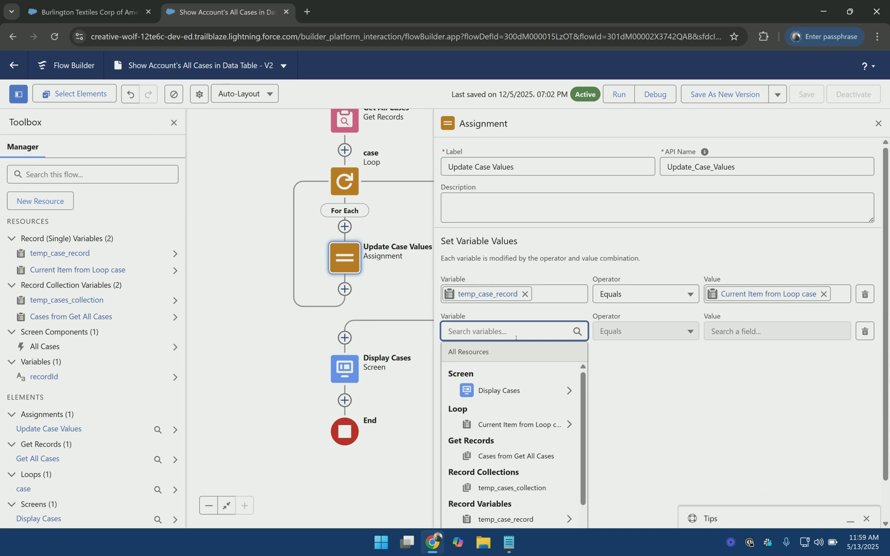
{"action": "type", "text": "temp"}
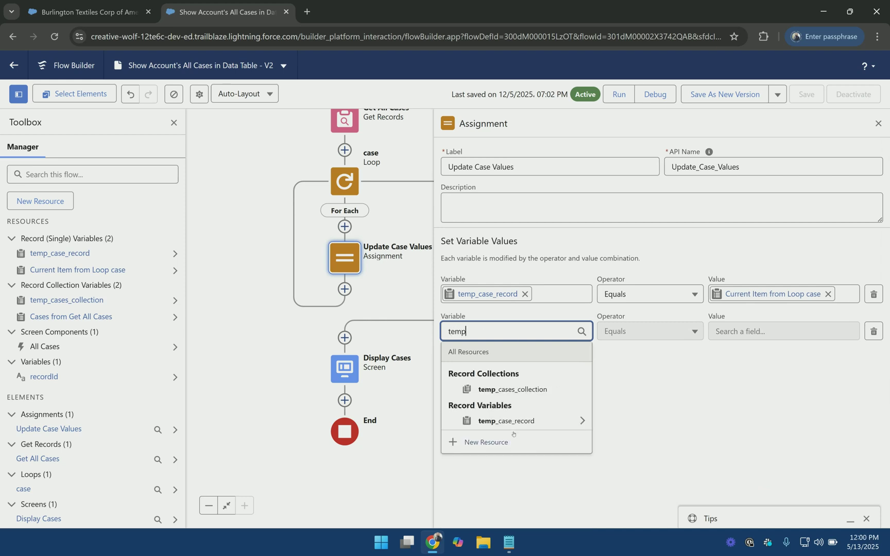
{"action": "left_click", "coordinate": [582, 420]}
{"action": "type", "text": "contac"}
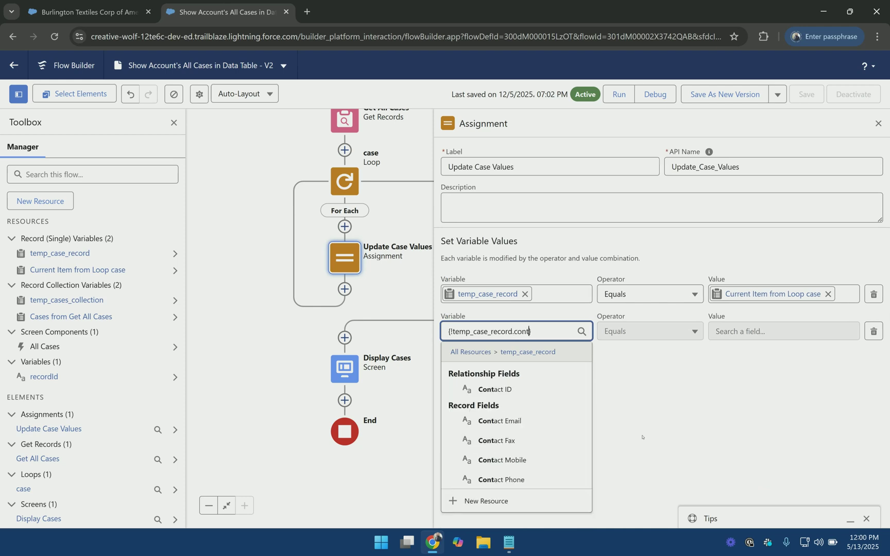
{"action": "left_click", "coordinate": [502, 390]}
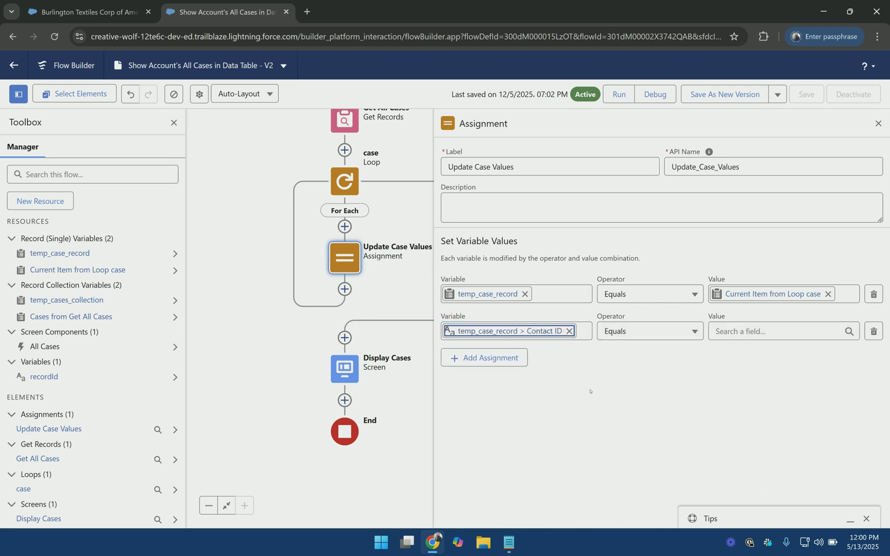
Step: Browse the row's value resource list down to New Resource
{"action": "left_click", "coordinate": [750, 331]}
{"action": "scroll", "coordinate": [824, 409], "scroll_direction": "down", "scroll_amount": 6}
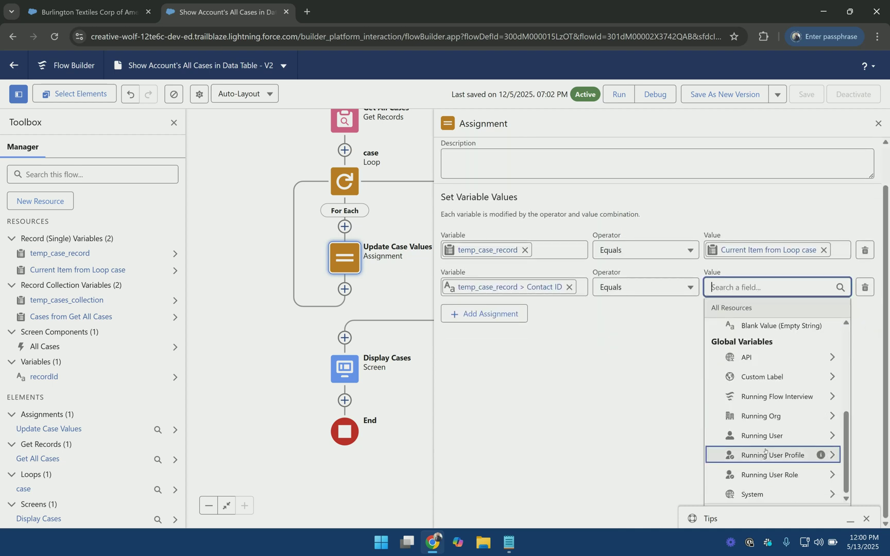
{"action": "left_click", "coordinate": [851, 521]}
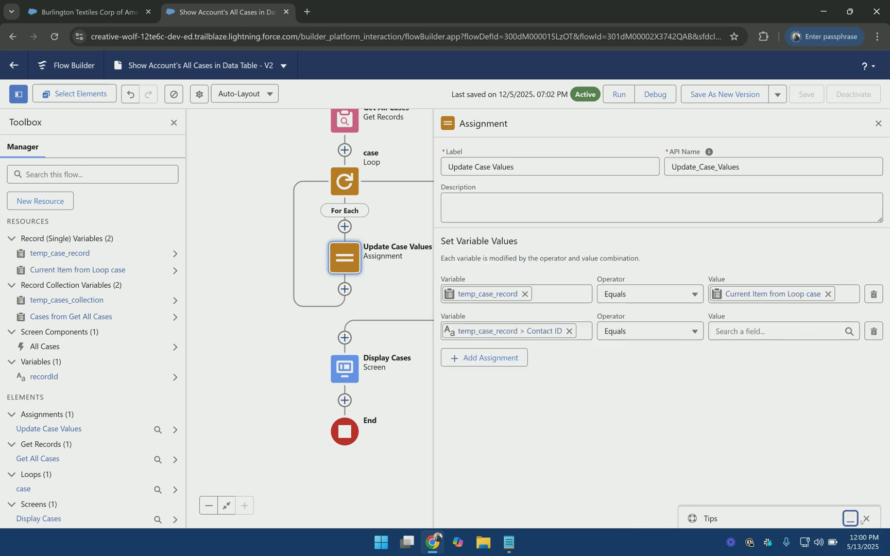
{"action": "left_click", "coordinate": [867, 387]}
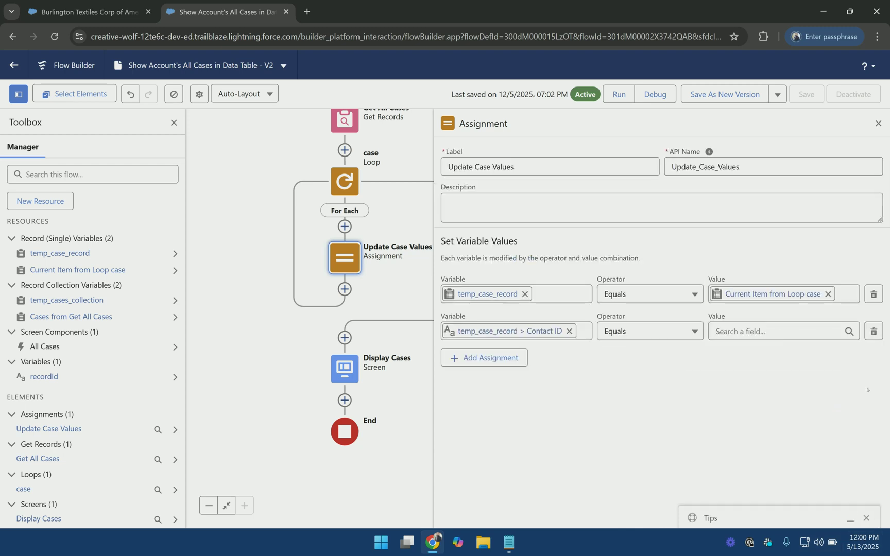
{"action": "left_click", "coordinate": [773, 332]}
{"action": "scroll", "coordinate": [802, 415], "scroll_direction": "down", "scroll_amount": 5}
{"action": "scroll", "coordinate": [801, 414], "scroll_direction": "down", "scroll_amount": 3}
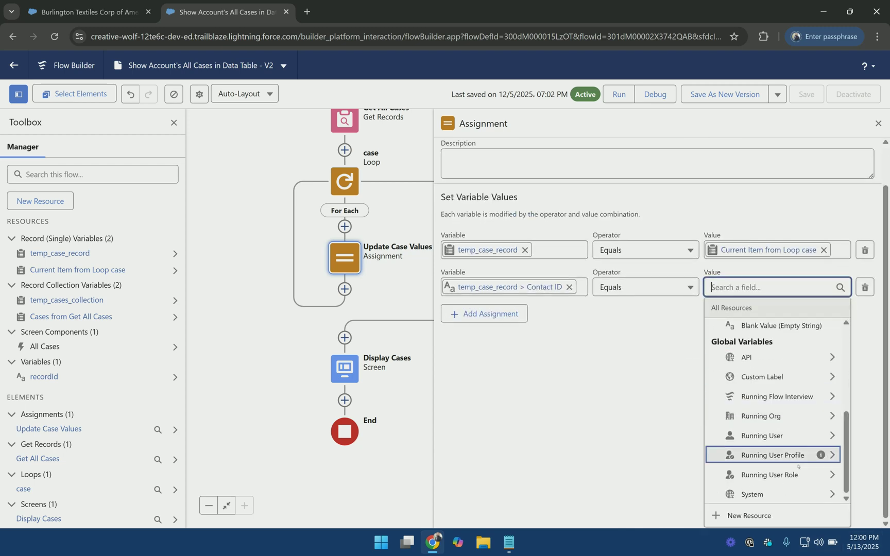
Step: Define a Text Template resource named contact_name_clickable with a plain-text body
{"action": "left_click", "coordinate": [745, 515]}
{"action": "left_click", "coordinate": [476, 246]}
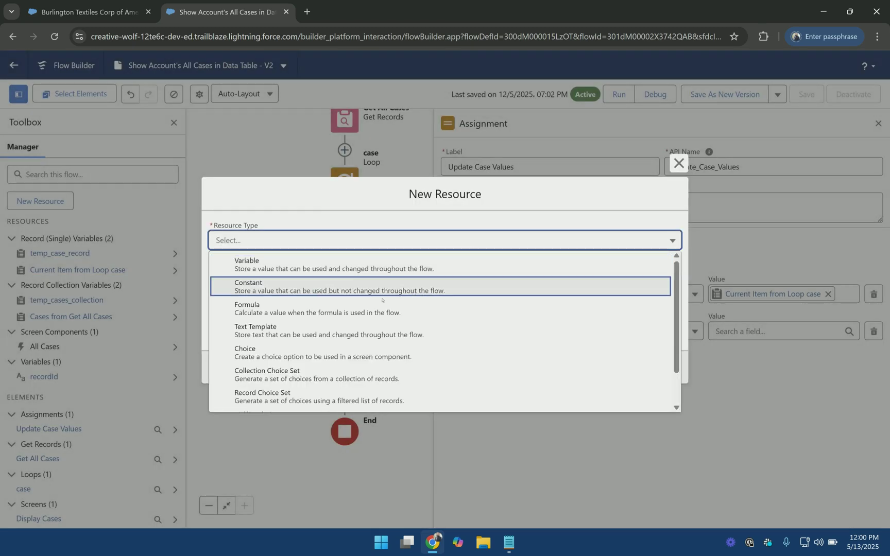
{"action": "left_click", "coordinate": [326, 325]}
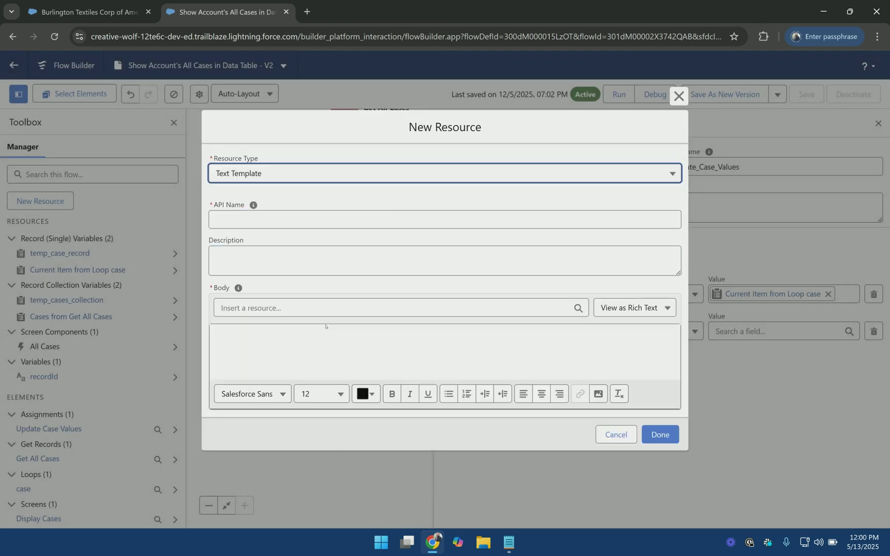
{"action": "left_click", "coordinate": [634, 311]}
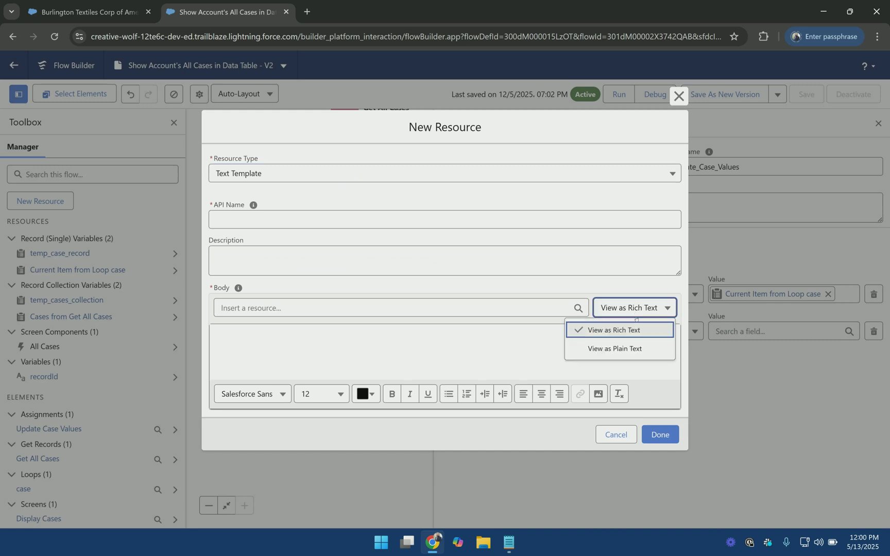
{"action": "left_click", "coordinate": [628, 349]}
{"action": "left_click", "coordinate": [414, 238]}
{"action": "type", "text": "contact_n"}
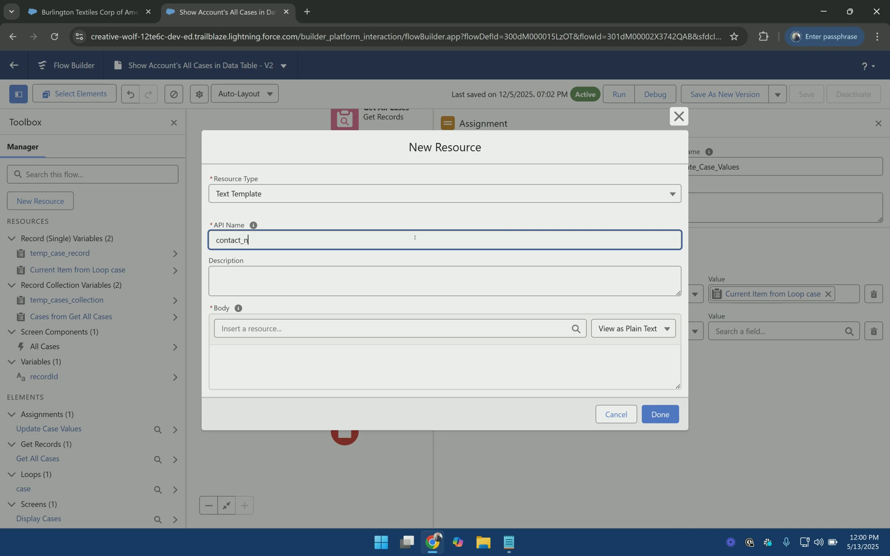
{"action": "type", "text": "ame_clickable"}
{"action": "left_click", "coordinate": [402, 280]}
{"action": "key", "text": "Tab"}
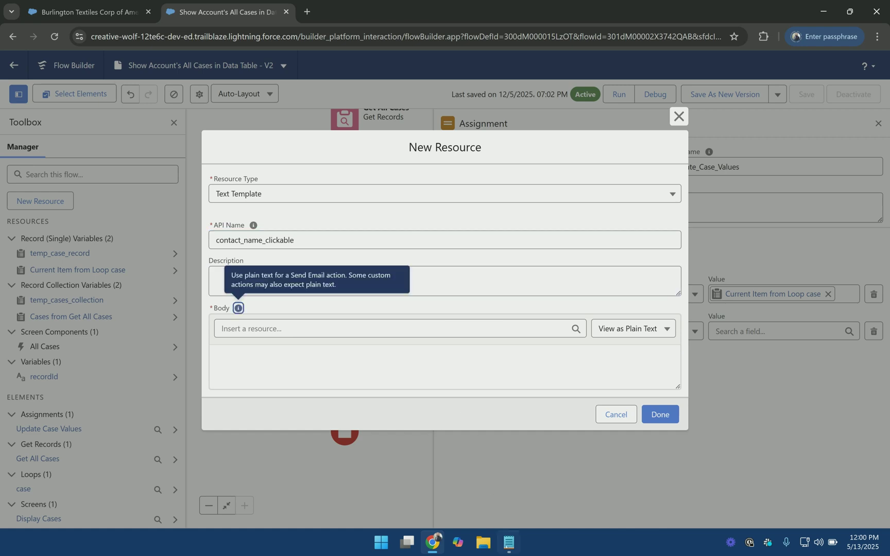
Step: Copy the full <a href=...> anchor link template line from Notepad
{"action": "left_click", "coordinate": [509, 543]}
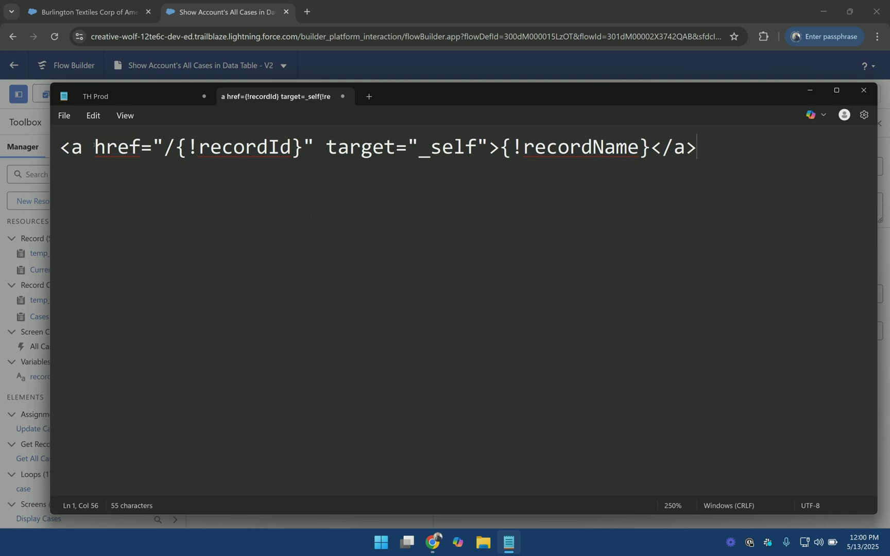
{"action": "left_click_drag", "start_coordinate": [94, 148], "coordinate": [143, 147]}
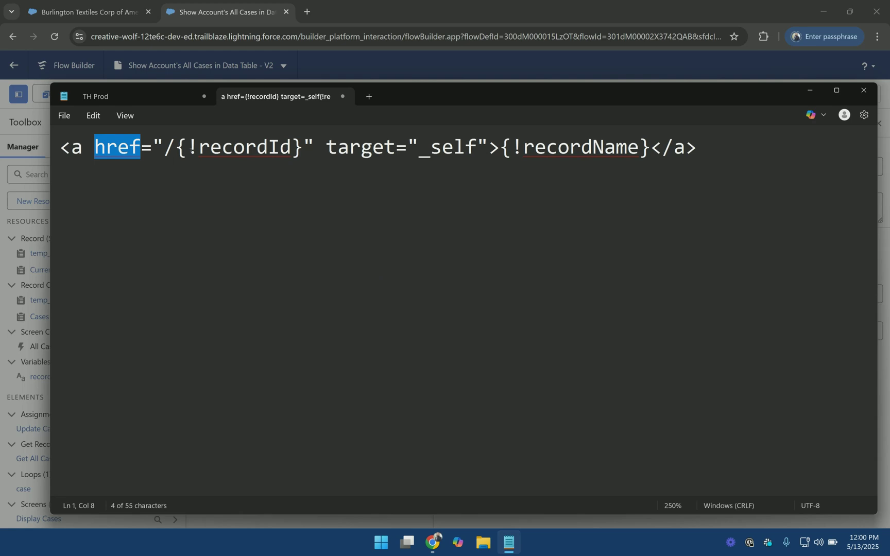
{"action": "left_click_drag", "start_coordinate": [164, 148], "coordinate": [649, 149]}
{"action": "left_click_drag", "start_coordinate": [708, 148], "coordinate": [58, 148]}
{"action": "key", "text": "ctrl+c"}
Step: Paste the link template into the body and delete its {!recordId} placeholder
{"action": "left_click", "coordinate": [434, 76]}
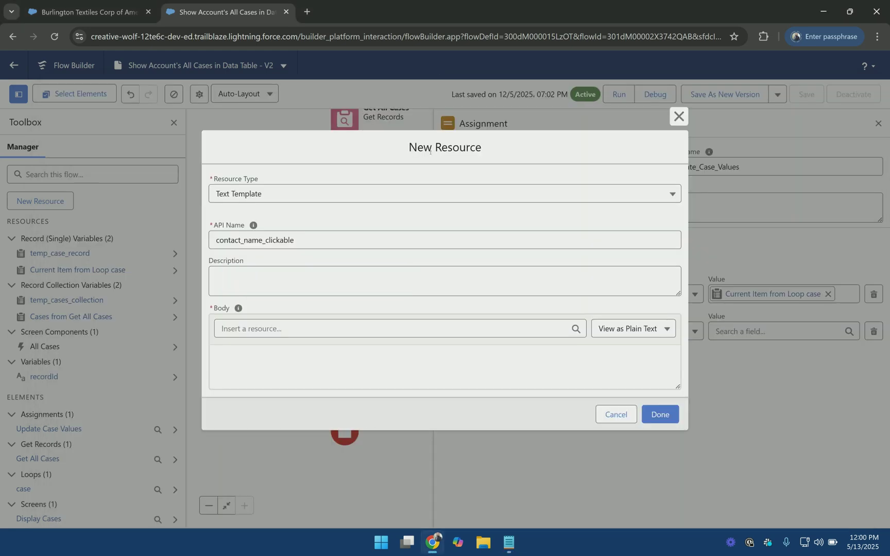
{"action": "left_click", "coordinate": [327, 351]}
{"action": "key", "text": "ctrl+v"}
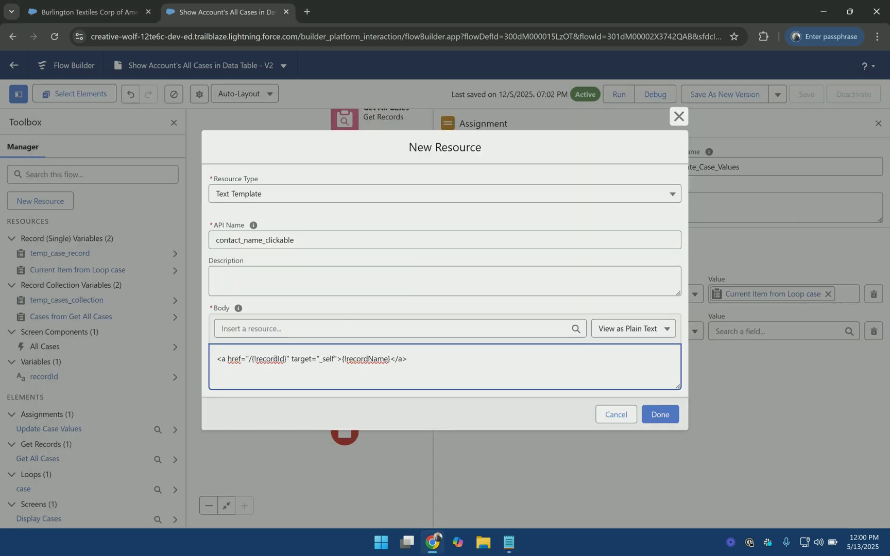
{"action": "left_click", "coordinate": [289, 358]}
{"action": "left_click_drag", "start_coordinate": [286, 359], "coordinate": [252, 359]}
{"action": "key", "text": "BackSpace"}
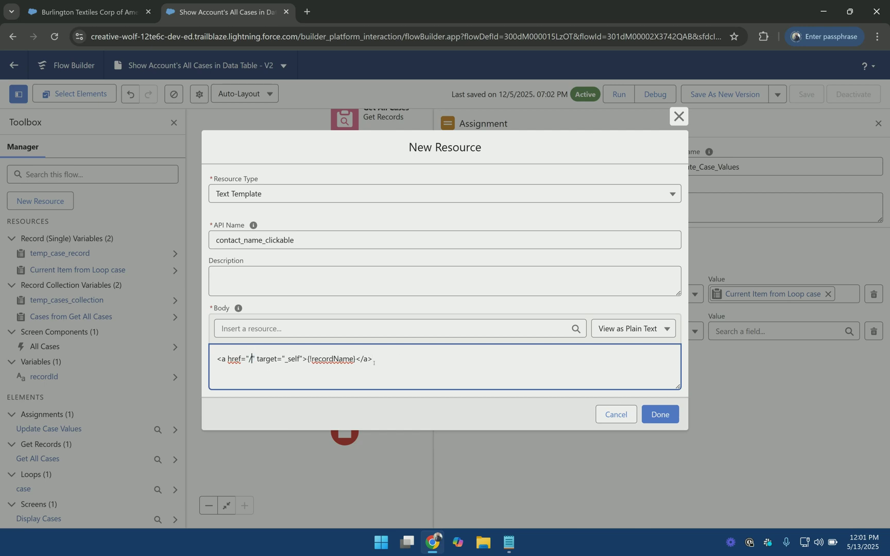
Step: Insert the loop case's Contact ID into the href and delete the {!recordName} placeholder
{"action": "left_click", "coordinate": [310, 329]}
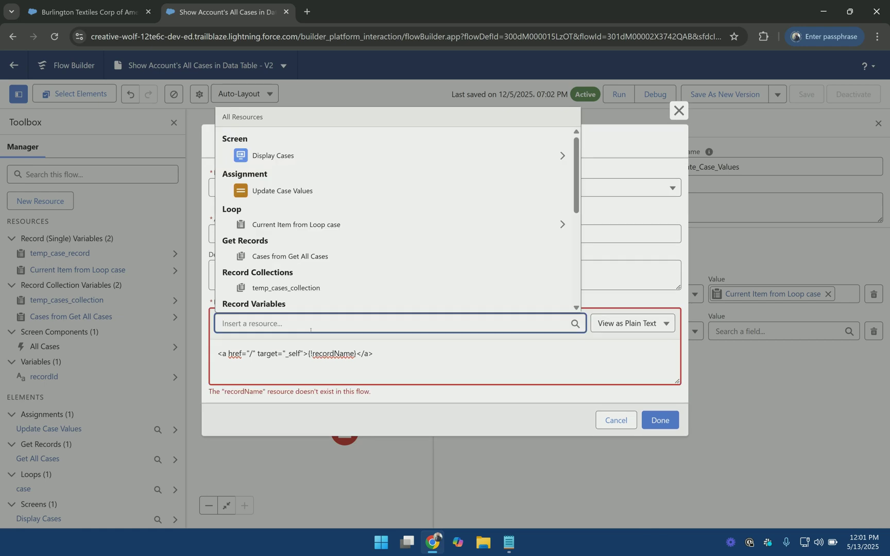
{"action": "type", "text": "l"}
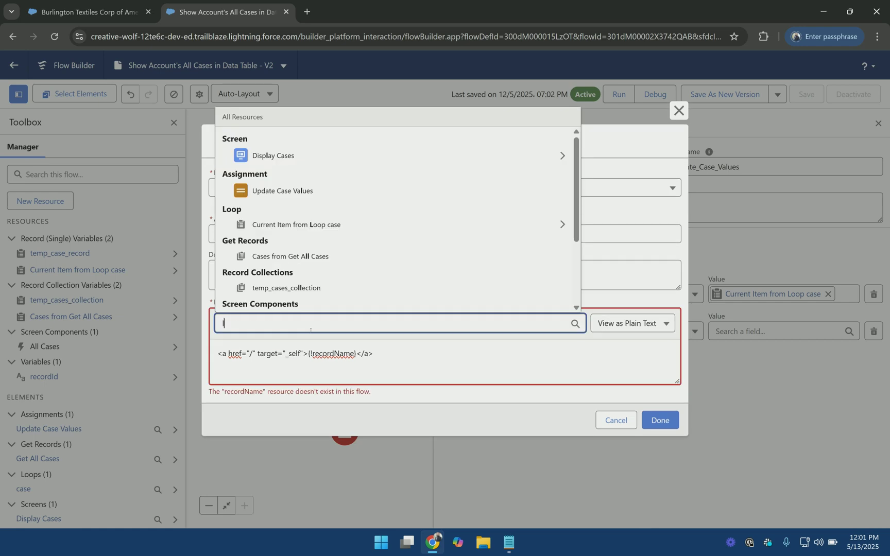
{"action": "type", "text": "op"}
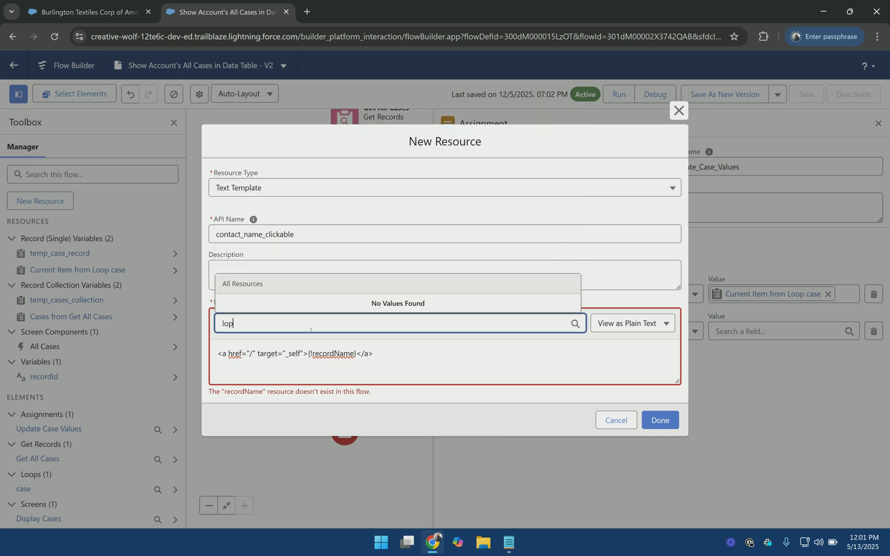
{"action": "key", "text": "BackSpace"}
{"action": "type", "text": "op"}
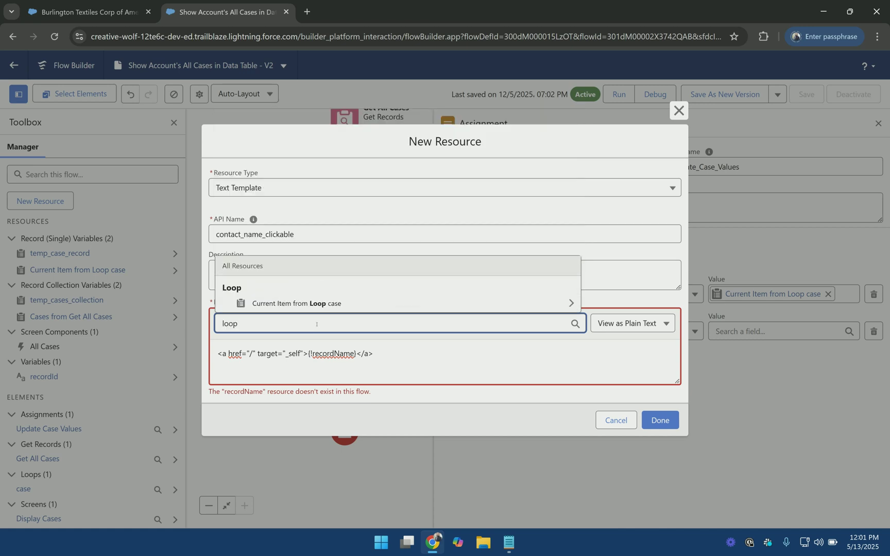
{"action": "left_click", "coordinate": [340, 309]}
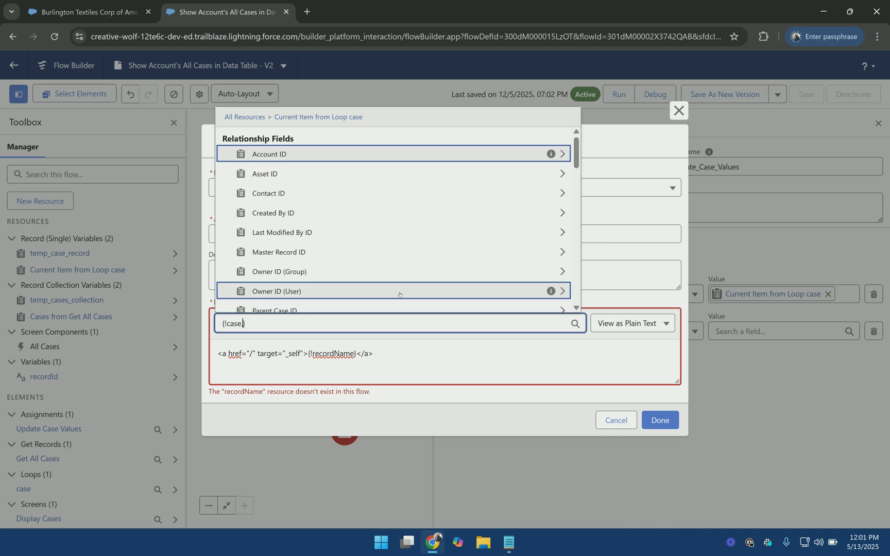
{"action": "type", "text": "contact"}
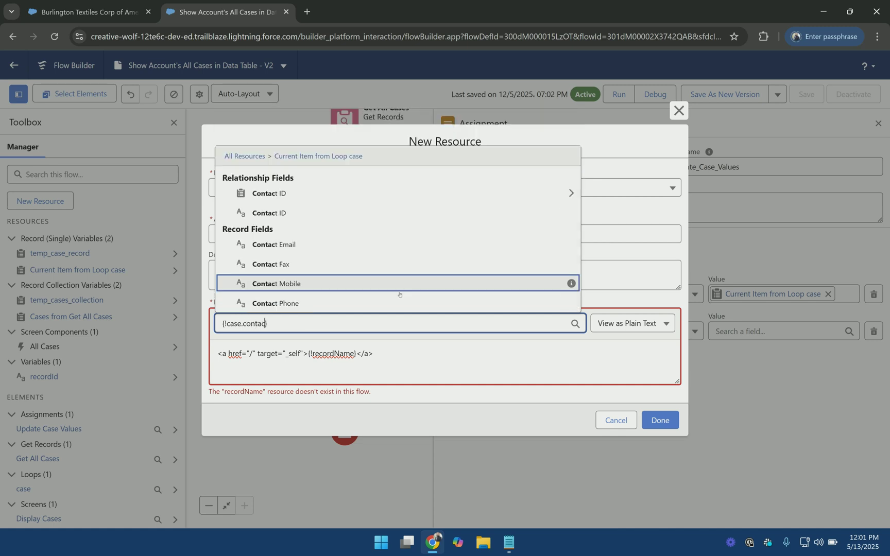
{"action": "left_click", "coordinate": [314, 217]}
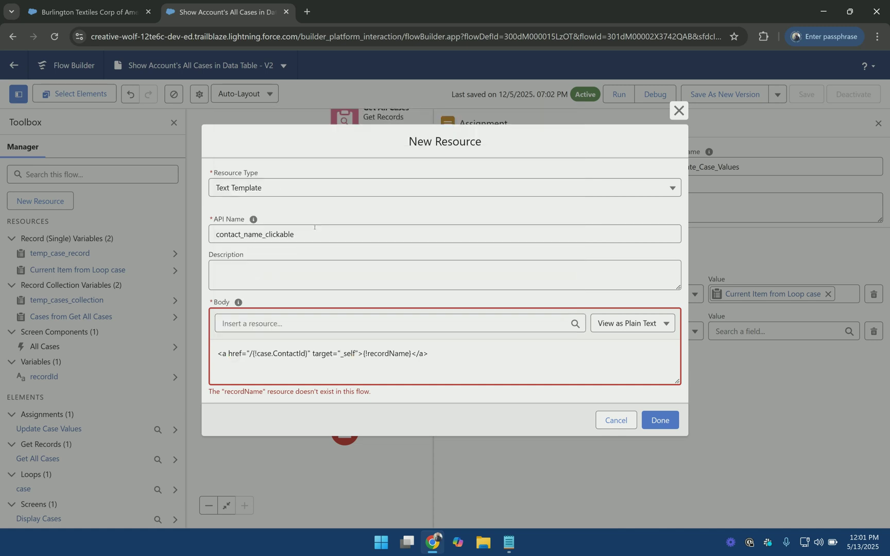
{"action": "left_click", "coordinate": [367, 354]}
{"action": "key", "text": "Left"}
{"action": "key", "text": "shift+Right"}
{"action": "key", "text": "shift+Right"}
{"action": "key", "text": "shift+Right"}
{"action": "key", "text": "shift+Right"}
{"action": "key", "text": "shift+Right"}
{"action": "key", "text": "shift+Right"}
{"action": "key", "text": "shift+Right"}
{"action": "key", "text": "shift+Right"}
{"action": "key", "text": "shift+Right"}
{"action": "key", "text": "shift+Right"}
{"action": "key", "text": "shift+Right"}
{"action": "key", "text": "shift+Right"}
{"action": "key", "text": "shift+Right"}
{"action": "key", "text": "BackSpace"}
Step: Insert {!case.Contact.FirstName} as the link text
{"action": "left_click", "coordinate": [463, 325]}
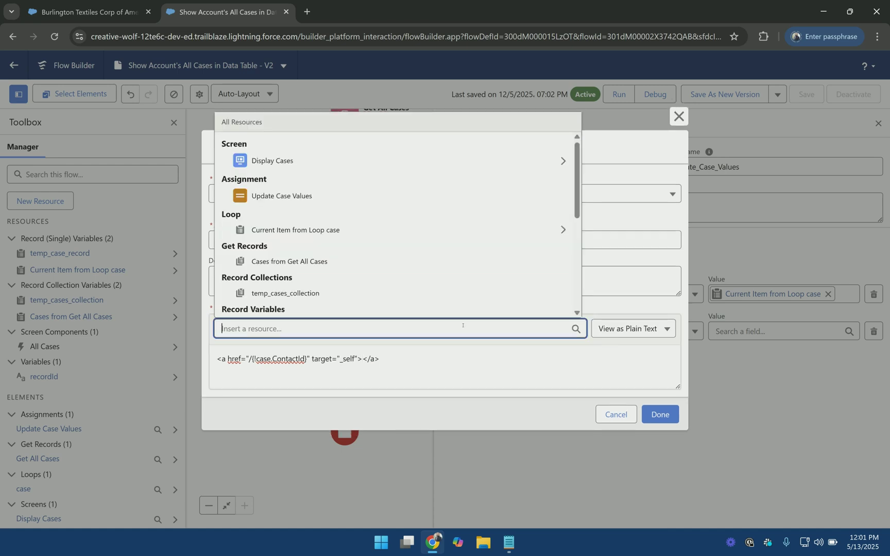
{"action": "type", "text": "loop"}
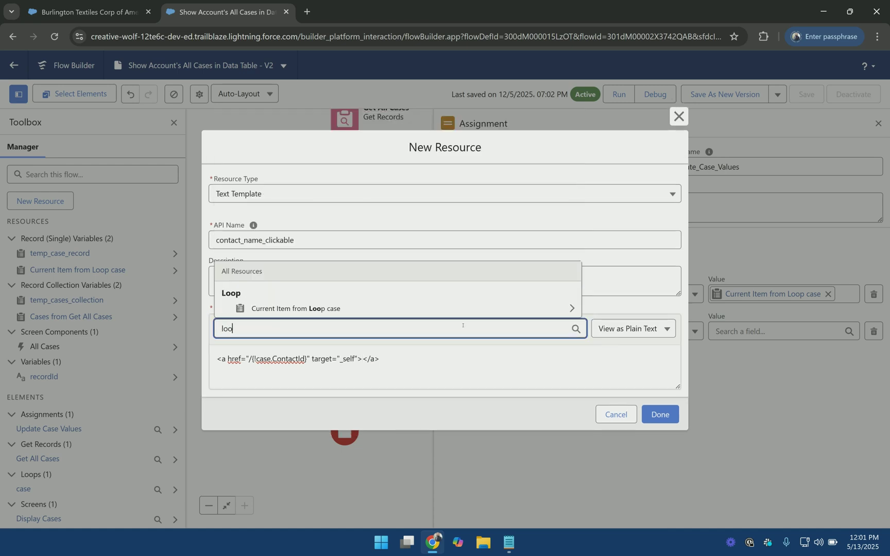
{"action": "left_click", "coordinate": [466, 313]}
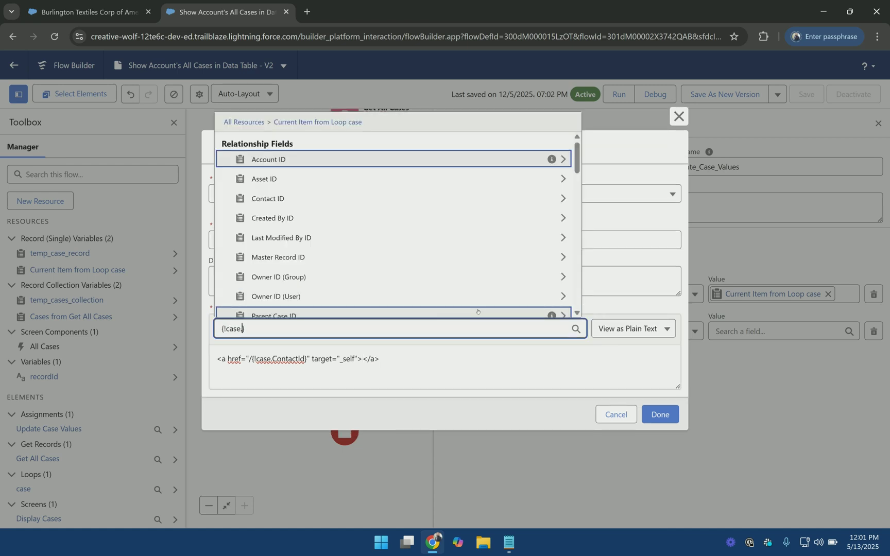
{"action": "type", "text": "case.Contact"}
{"action": "left_click", "coordinate": [428, 203]}
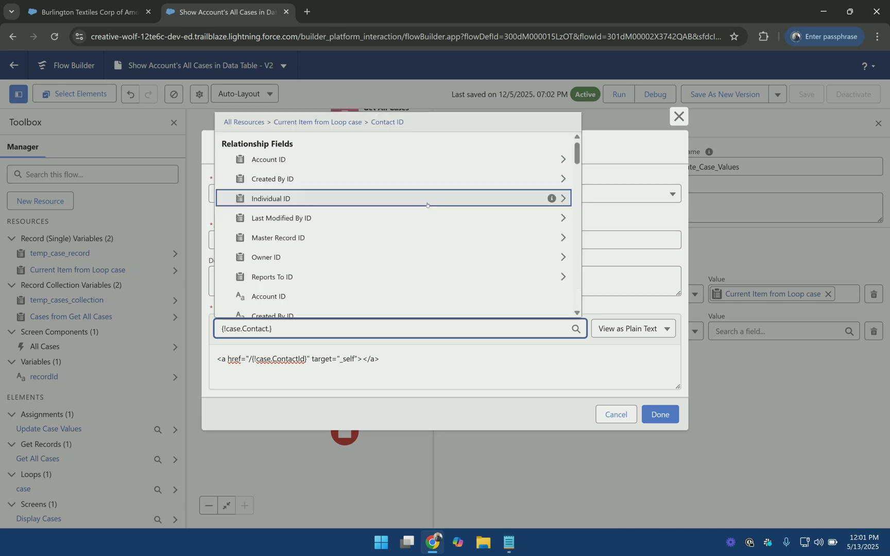
{"action": "type", "text": "fir"}
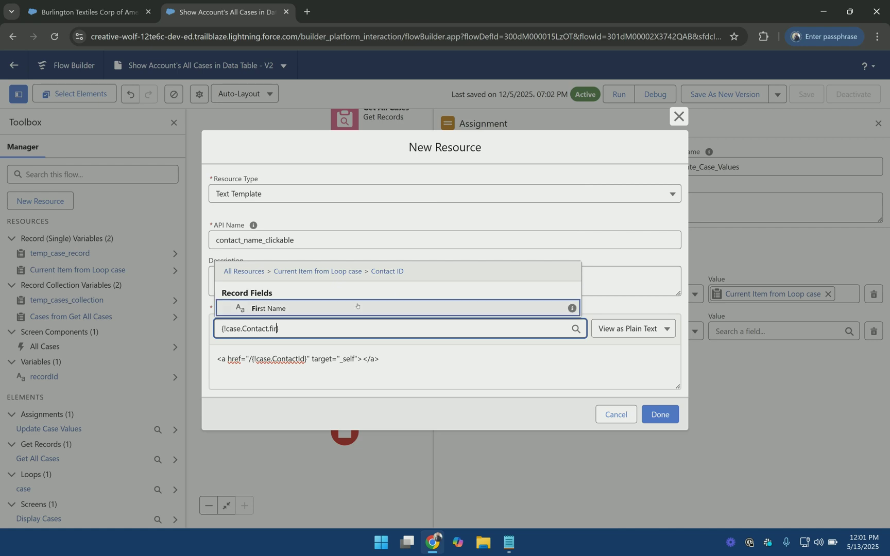
{"action": "left_click", "coordinate": [355, 308]}
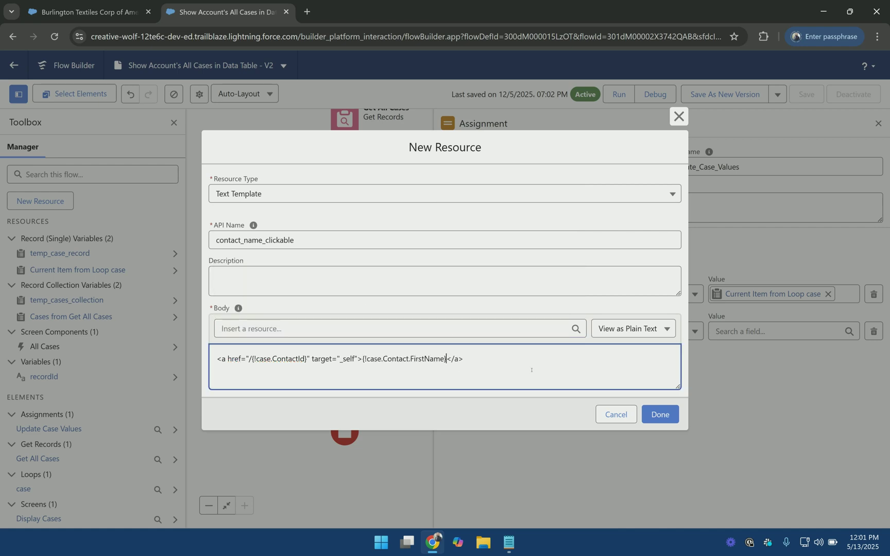
Step: Append {!case.Contact.LastName}, save the template and use it as the Contact ID value
{"action": "left_click", "coordinate": [495, 329]}
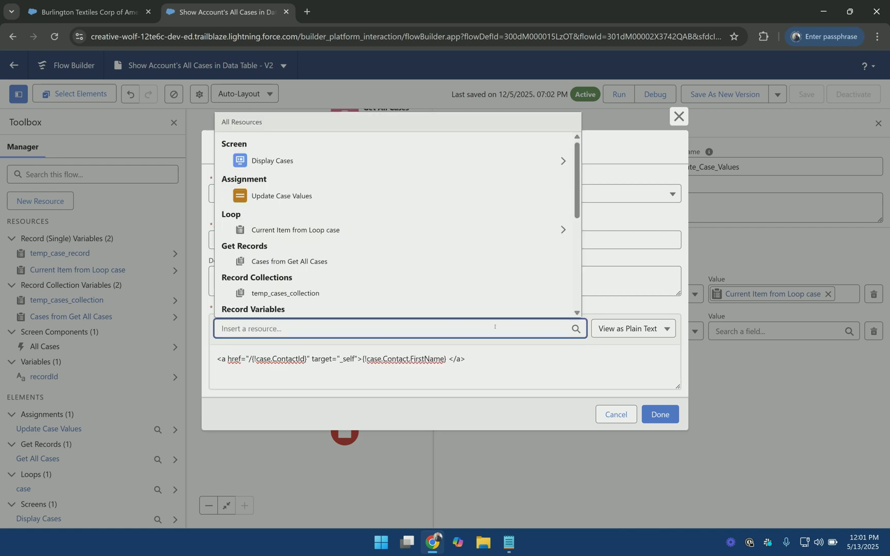
{"action": "type", "text": "loop"}
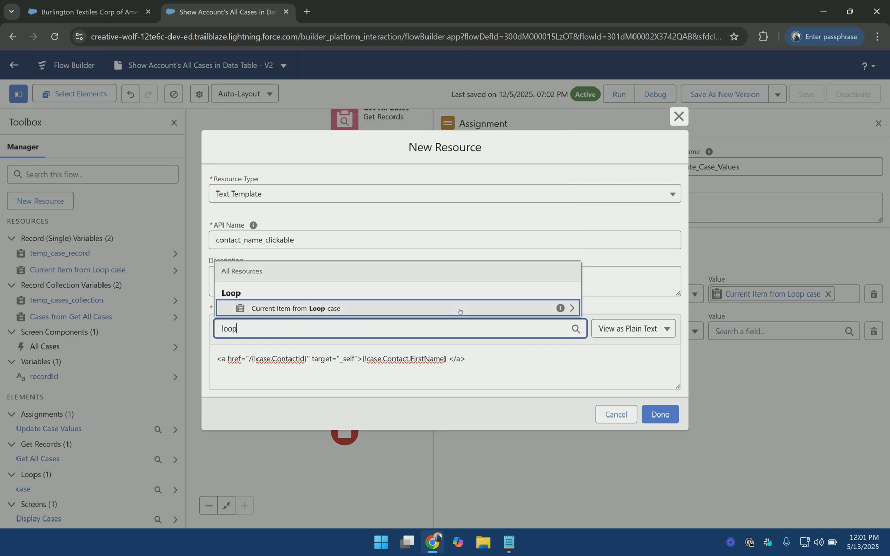
{"action": "left_click", "coordinate": [464, 309]}
{"action": "type", "text": "contact"}
{"action": "left_click", "coordinate": [415, 198]}
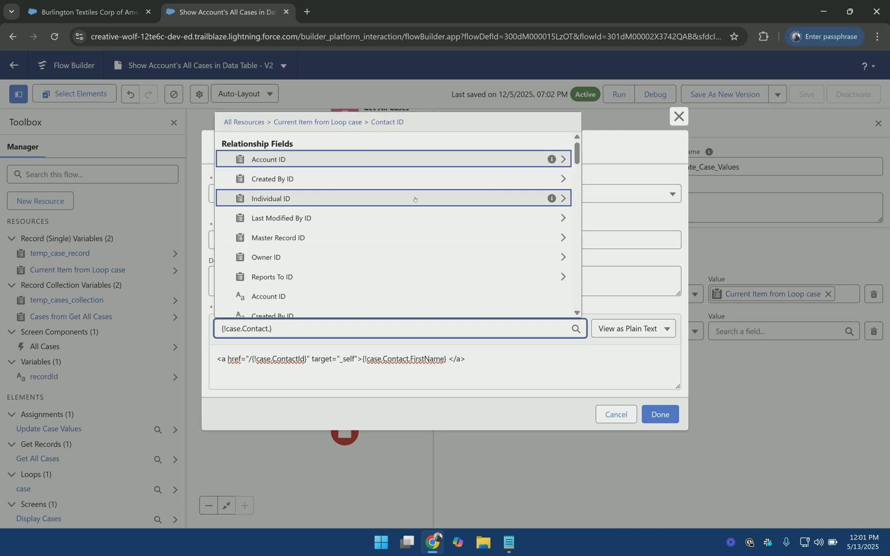
{"action": "type", "text": "last"}
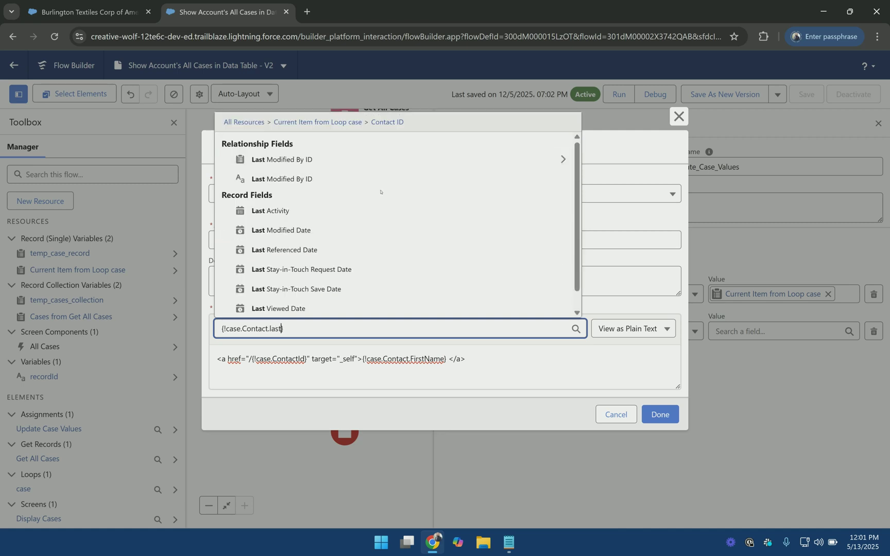
{"action": "scroll", "coordinate": [391, 211], "scroll_direction": "down", "scroll_amount": 1}
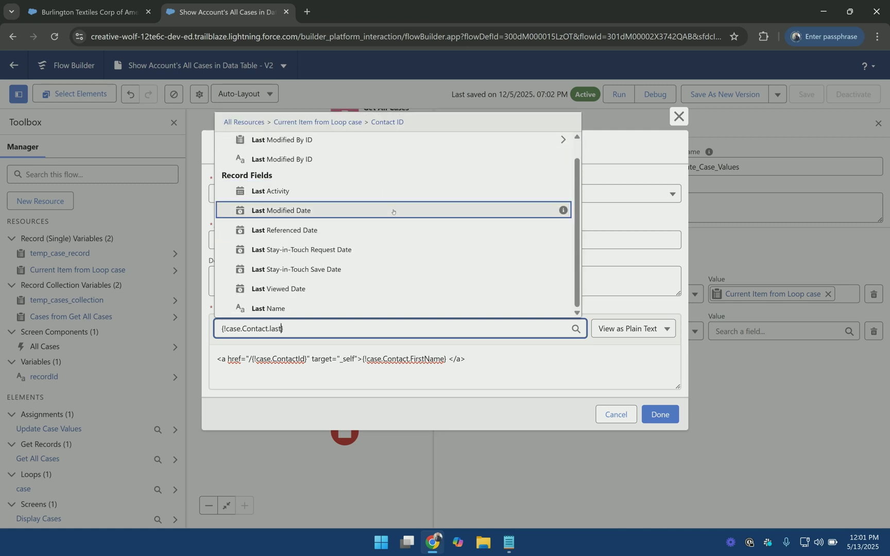
{"action": "left_click", "coordinate": [311, 308]}
{"action": "left_click", "coordinate": [660, 414]}
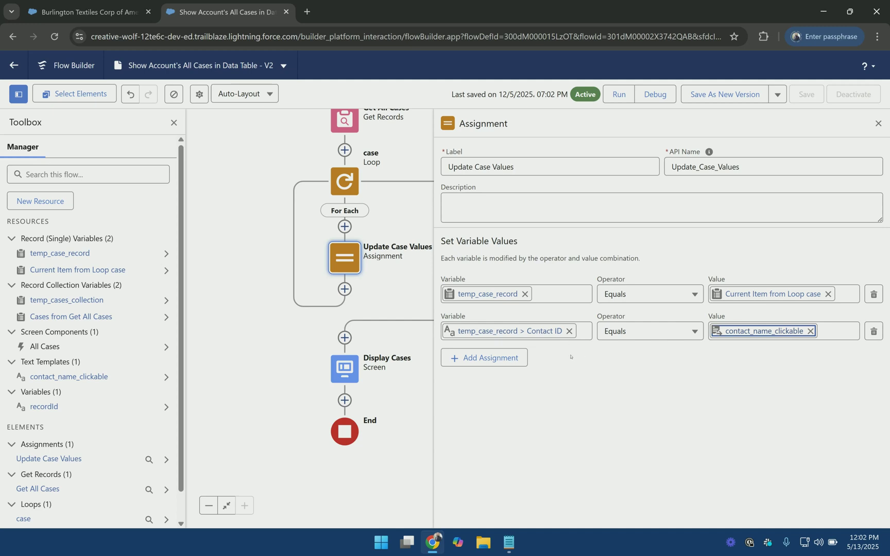
Step: Add a third assignment row with variable temp_case_record > Asset ID, leaving its value to fill
{"action": "left_click", "coordinate": [520, 357]}
{"action": "left_click", "coordinate": [513, 367]}
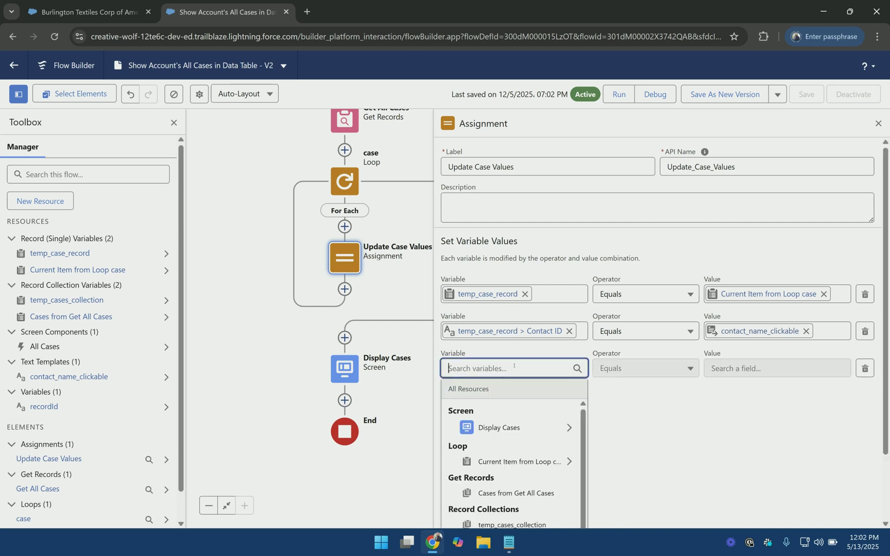
{"action": "type", "text": "temp"}
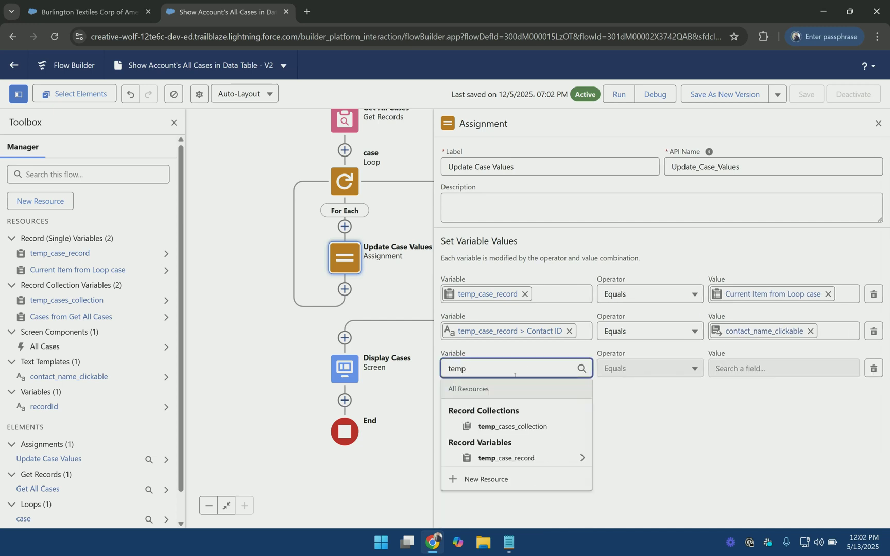
{"action": "left_click", "coordinate": [583, 458]}
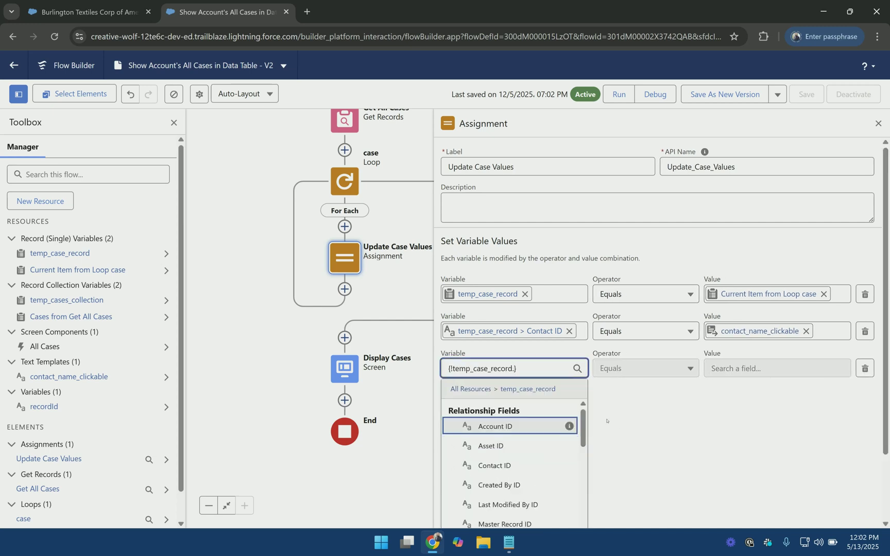
{"action": "left_click", "coordinate": [493, 447]}
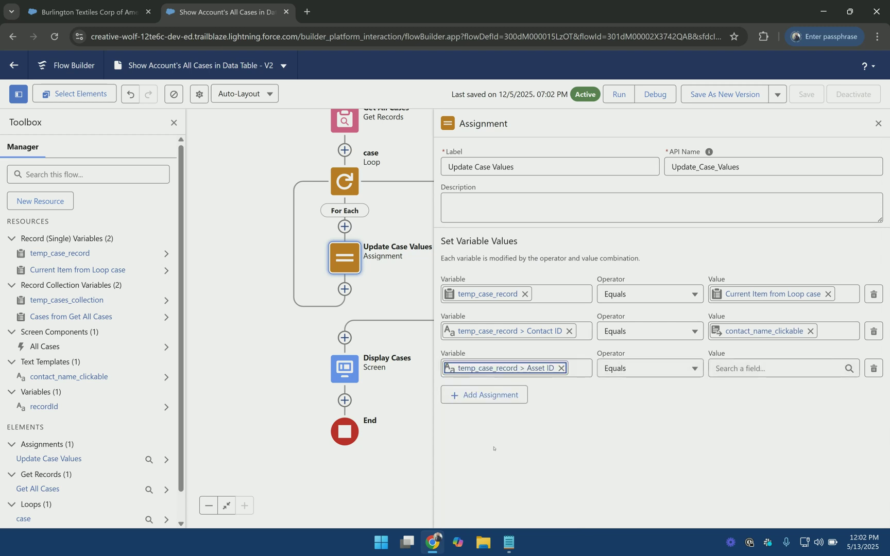
{"action": "left_click", "coordinate": [749, 369]}
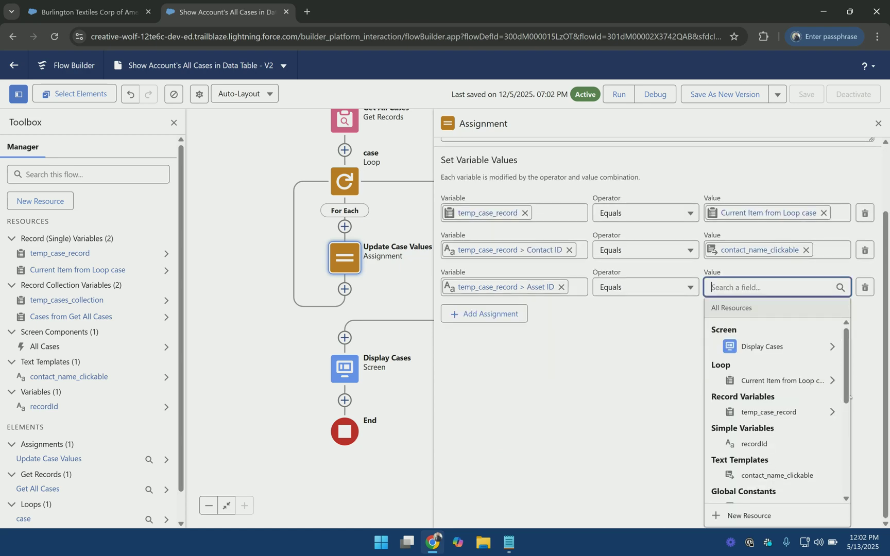
Step: Create a new Text Template resource named case_number_clickable with a plain-text body
{"action": "left_click", "coordinate": [753, 515]}
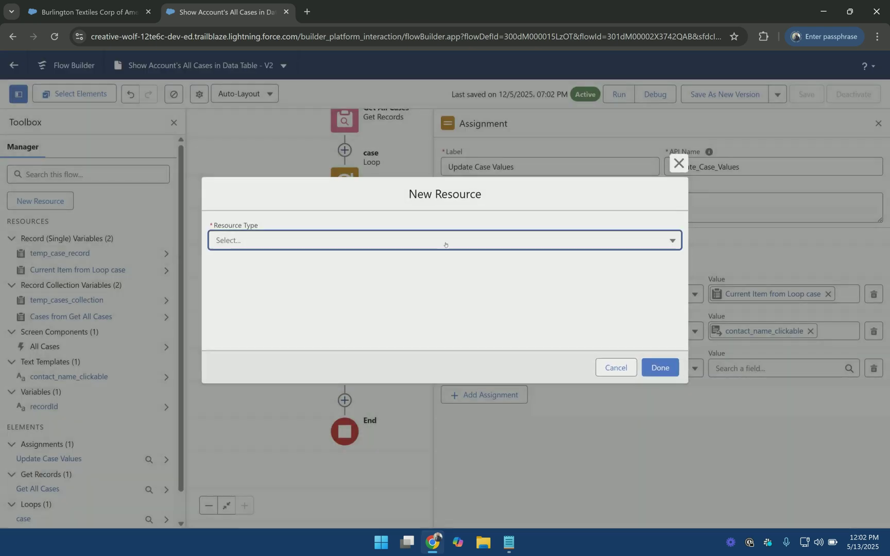
{"action": "left_click", "coordinate": [445, 241]}
{"action": "left_click", "coordinate": [391, 263]}
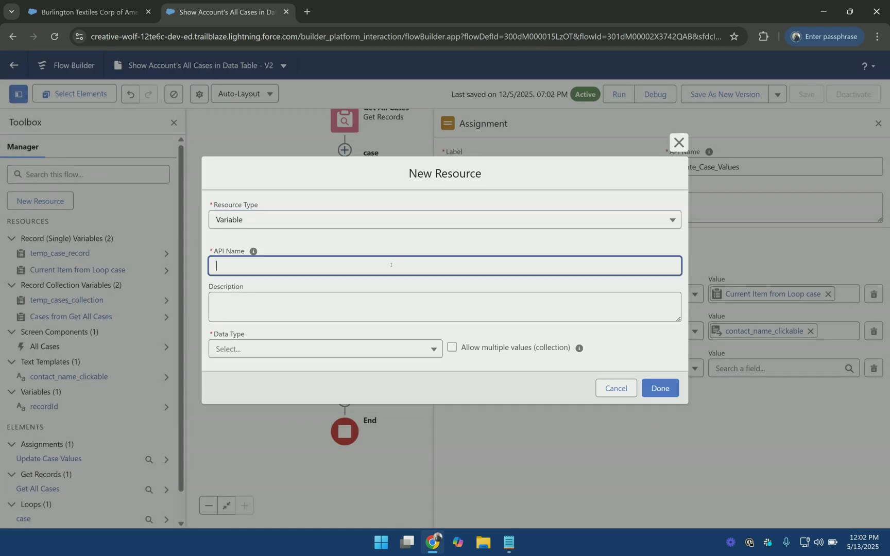
{"action": "type", "text": "case_number_clickable"}
{"action": "key", "text": "ctrl+a"}
{"action": "key", "text": "ctrl+c"}
{"action": "key", "text": "BackSpace"}
{"action": "left_click", "coordinate": [316, 217]}
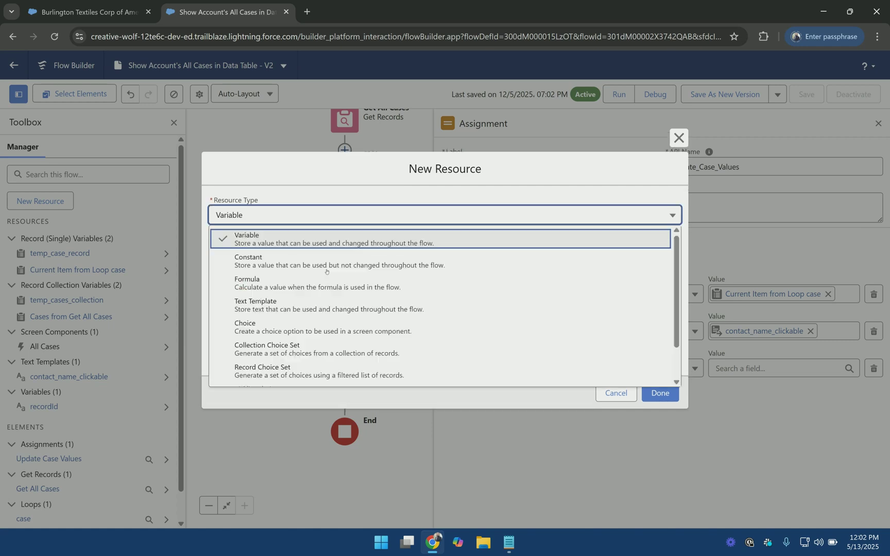
{"action": "left_click", "coordinate": [330, 307]}
{"action": "left_click", "coordinate": [305, 217]}
{"action": "key", "text": "ctrl+v"}
{"action": "left_click", "coordinate": [614, 307]}
{"action": "left_click", "coordinate": [629, 349]}
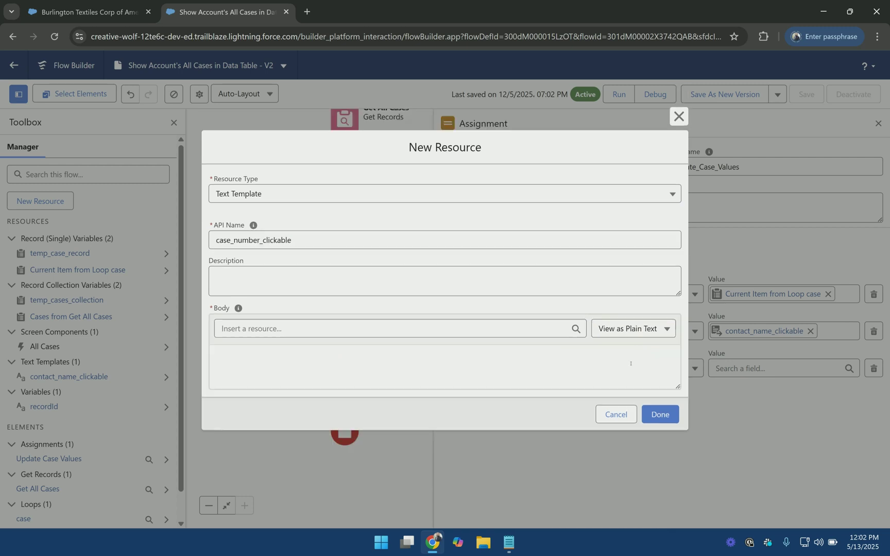
Step: Paste the anchor-tag link template and replace its recordId placeholder with the loop case's ID
{"action": "left_click", "coordinate": [509, 543]}
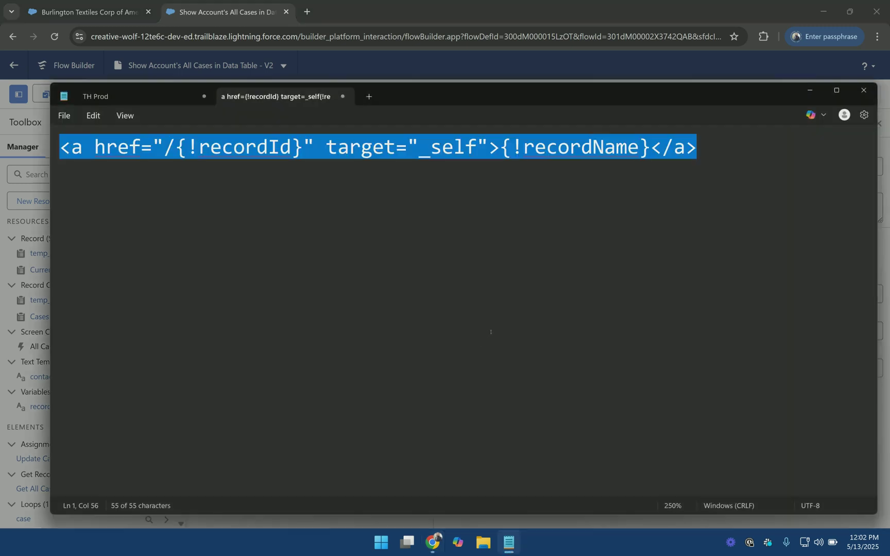
{"action": "key", "text": "alt+Tab"}
{"action": "left_click", "coordinate": [392, 358]}
{"action": "type", "text": "<a href=\"/{!recordId}\" target=\"_self\">{!recordName}</a>"}
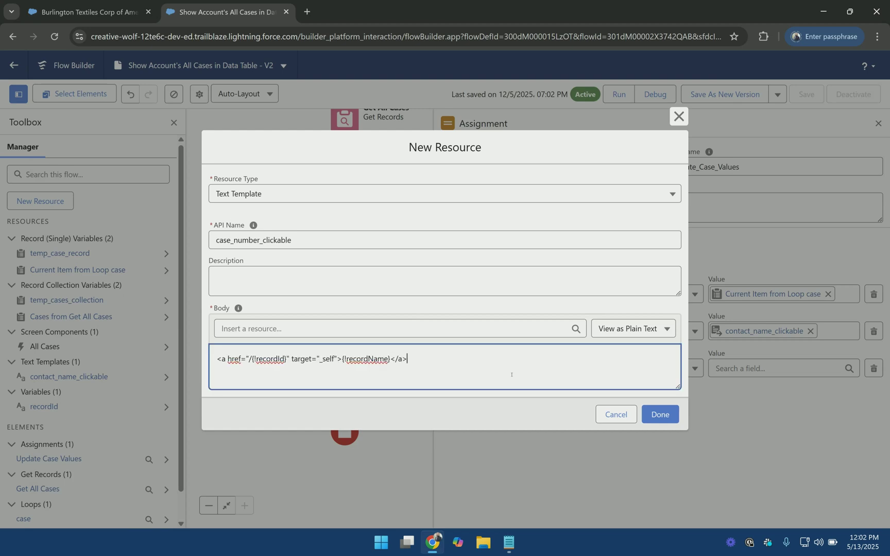
{"action": "left_click", "coordinate": [251, 359]}
{"action": "key", "text": "shift+Right"}
{"action": "key", "text": "shift+Right"}
{"action": "key", "text": "shift+Right"}
{"action": "key", "text": "shift+Right"}
{"action": "key", "text": "shift+Right"}
{"action": "key", "text": "shift+Right"}
{"action": "key", "text": "shift+Right"}
{"action": "key", "text": "shift+Right"}
{"action": "key", "text": "shift+Right"}
{"action": "key", "text": "shift+Right"}
{"action": "key", "text": "shift+Right"}
{"action": "key", "text": "Delete"}
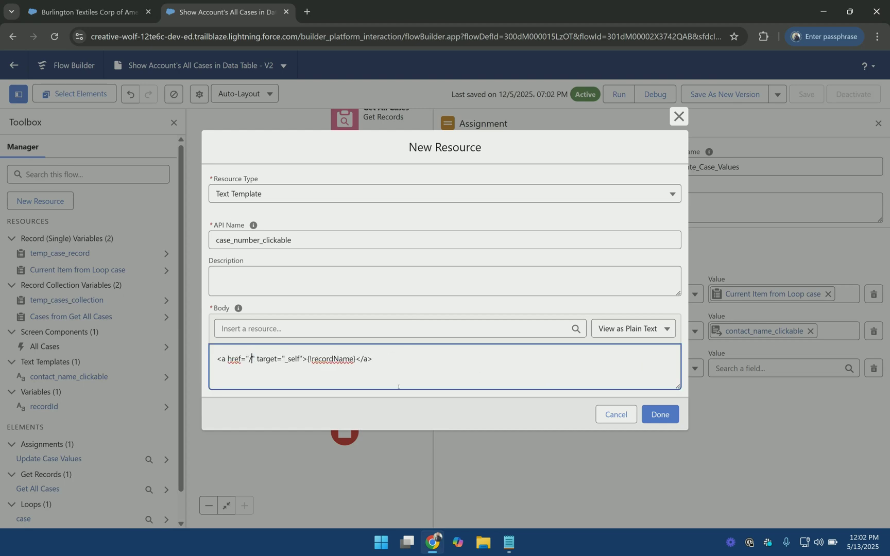
{"action": "left_click", "coordinate": [376, 328]}
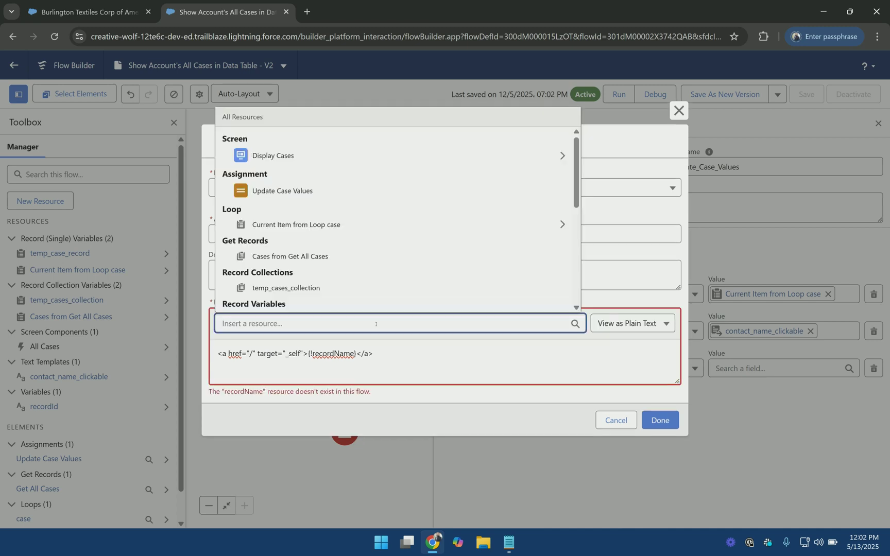
{"action": "type", "text": "loop"}
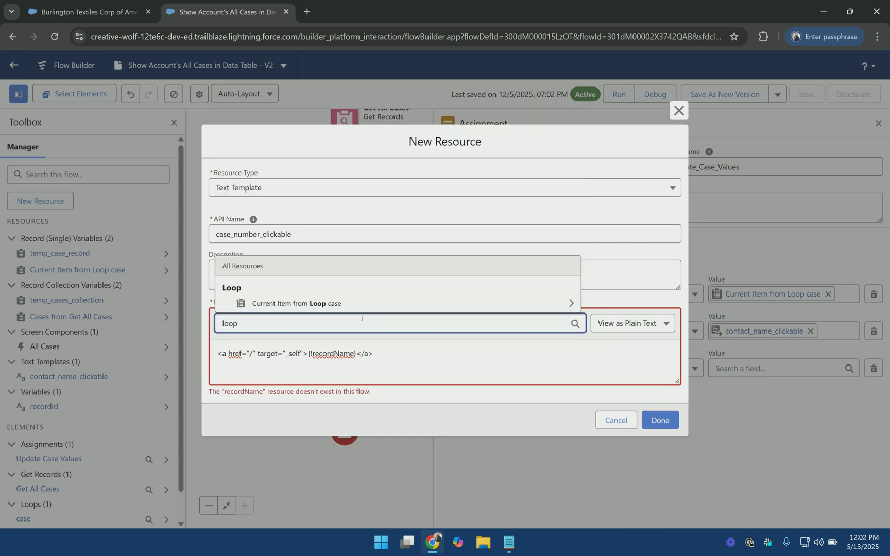
{"action": "left_click", "coordinate": [381, 304]}
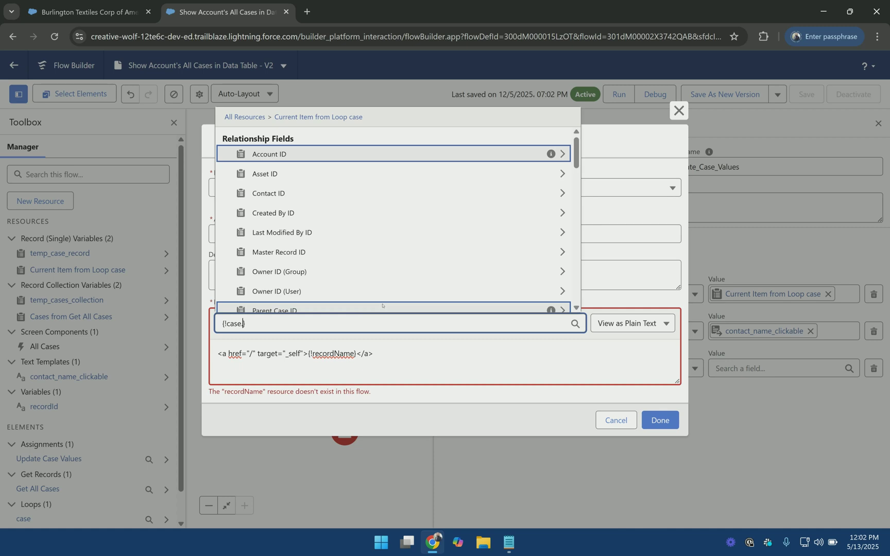
{"action": "type", "text": ".case"}
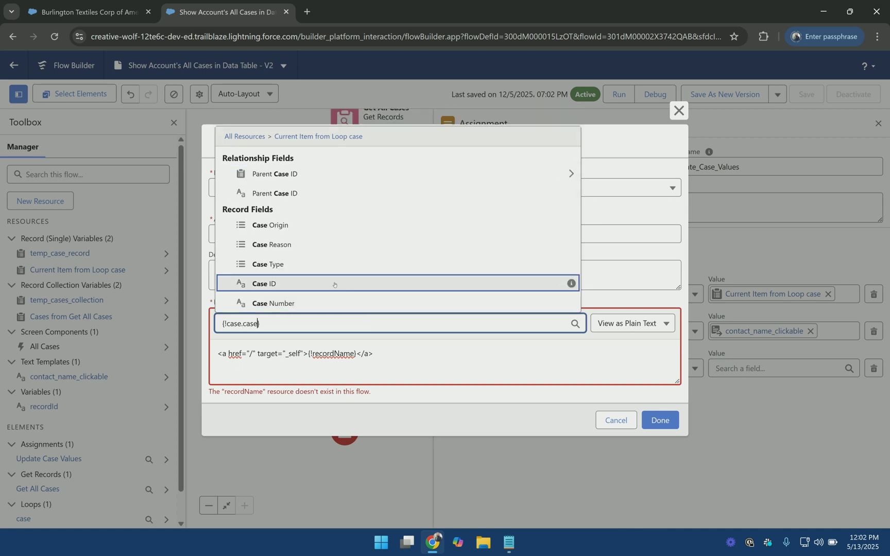
{"action": "left_click", "coordinate": [335, 283]}
Step: Replace the recordName placeholder with the loop case's Case Number as the link text
{"action": "left_click", "coordinate": [337, 354]}
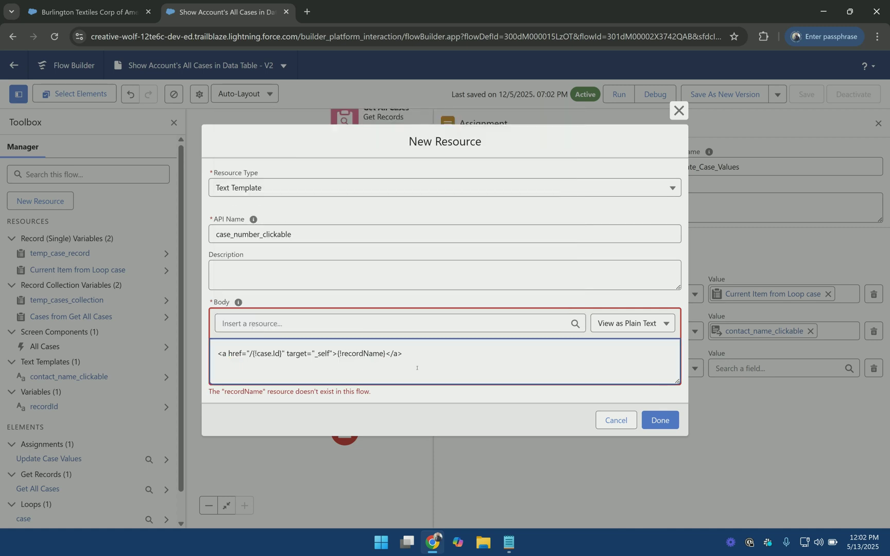
{"action": "key", "text": "shift+Right"}
{"action": "key", "text": "shift+Right"}
{"action": "key", "text": "shift+Right"}
{"action": "key", "text": "shift+Right"}
{"action": "key", "text": "shift+Right"}
{"action": "key", "text": "shift+Right"}
{"action": "key", "text": "shift+Right"}
{"action": "key", "text": "shift+Right"}
{"action": "key", "text": "shift+Right"}
{"action": "key", "text": "shift+Right"}
{"action": "key", "text": "shift+Right"}
{"action": "key", "text": "shift+Right"}
{"action": "key", "text": "BackSpace"}
{"action": "left_click", "coordinate": [425, 323]}
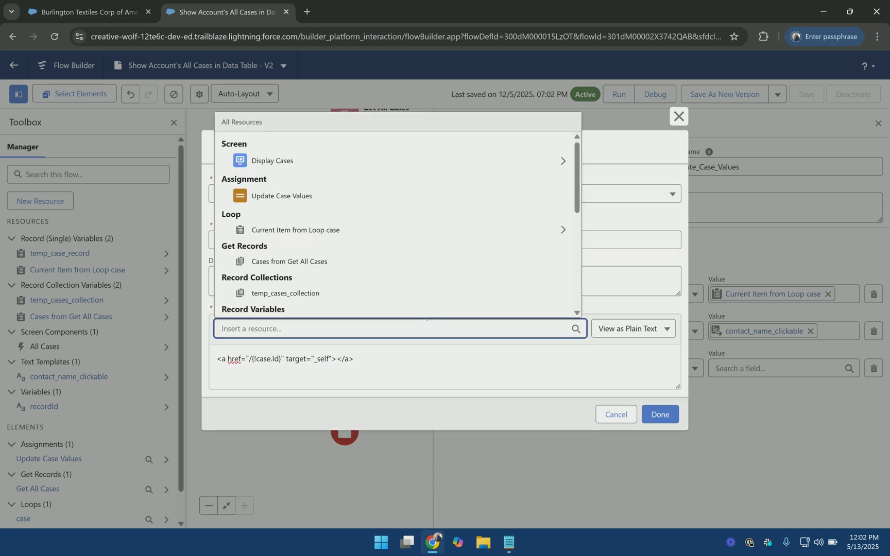
{"action": "type", "text": "loo"}
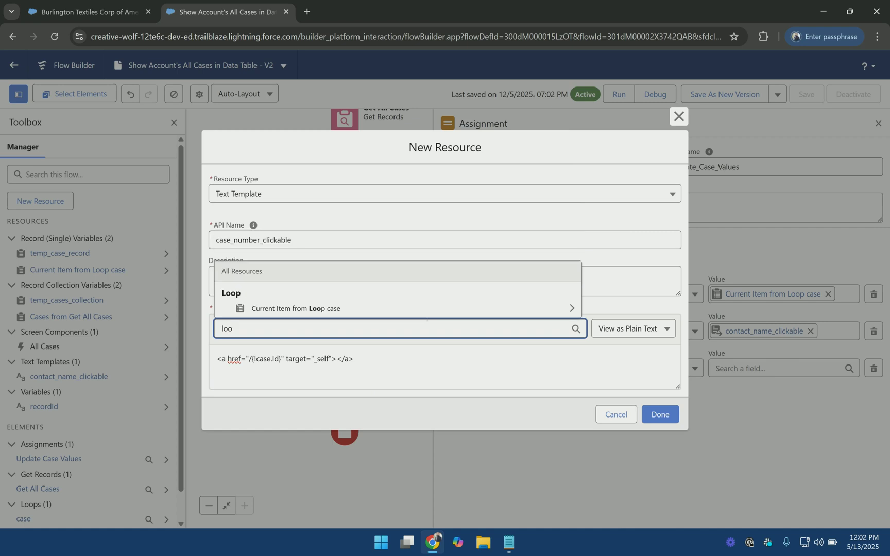
{"action": "left_click", "coordinate": [402, 308]}
{"action": "type", "text": "case.case"}
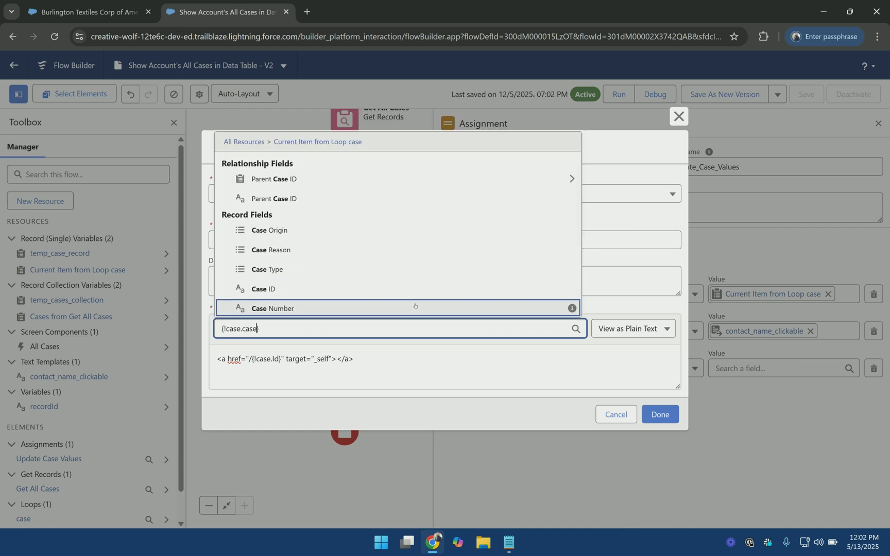
{"action": "type", "text": " nu"}
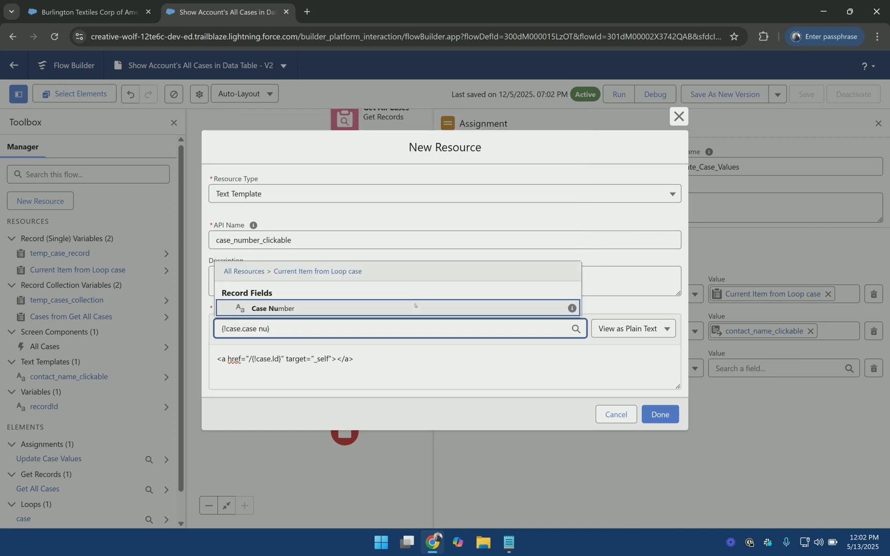
{"action": "left_click", "coordinate": [414, 307]}
Step: Save the case_number_clickable template and add a fourth row targeting temp_cases_collection
{"action": "left_click", "coordinate": [661, 415]}
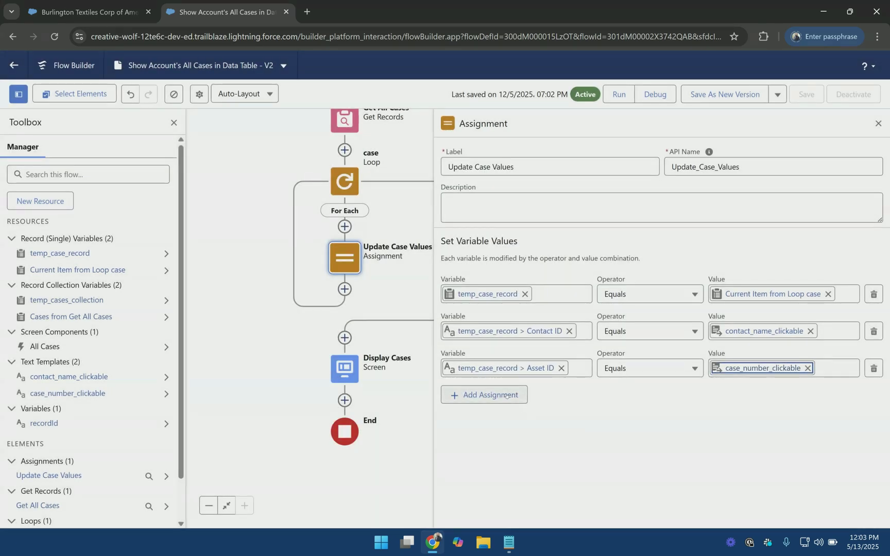
{"action": "left_click", "coordinate": [505, 401]}
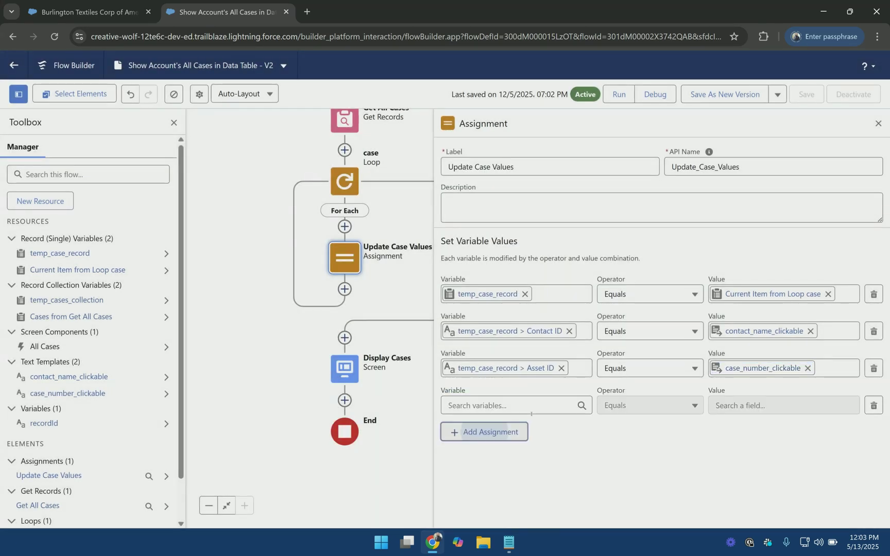
{"action": "left_click", "coordinate": [505, 406]}
{"action": "type", "text": "coll"}
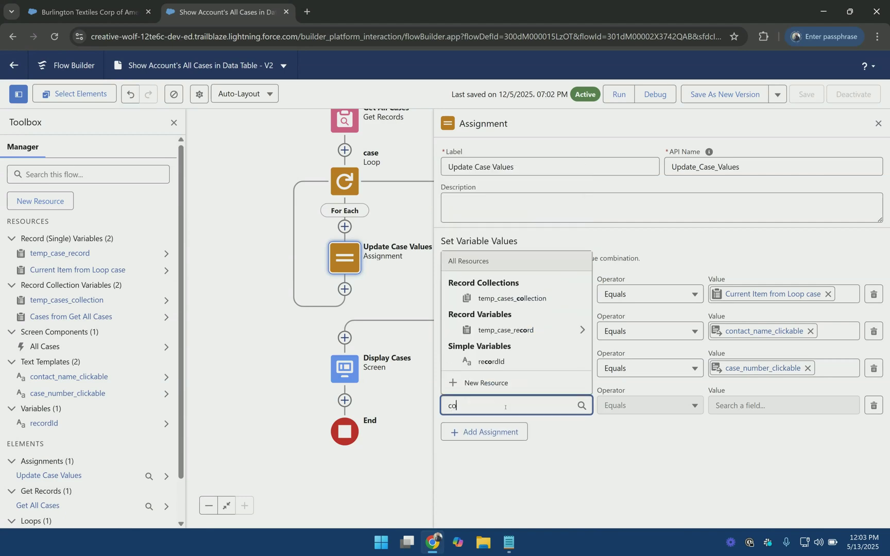
{"action": "left_click", "coordinate": [513, 361]}
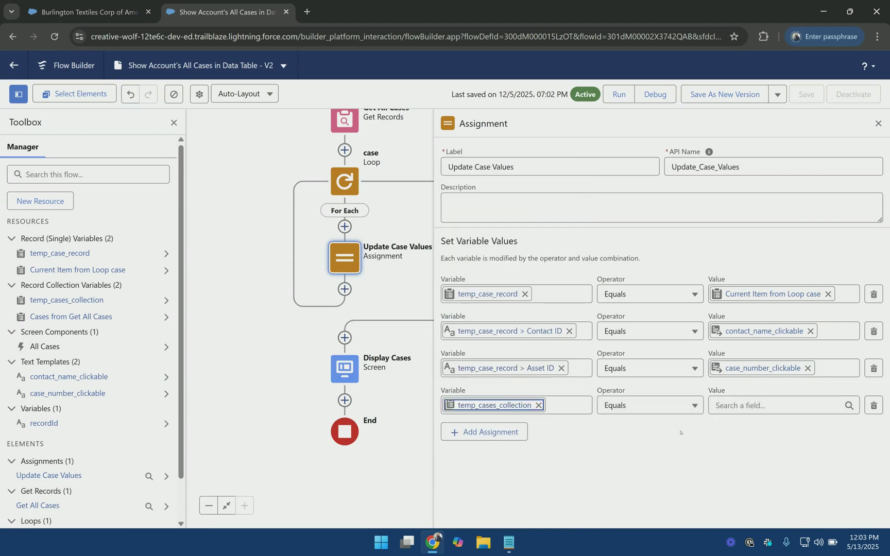
Step: Set that row's operator to Add with temp_case_record as the value
{"action": "left_click", "coordinate": [658, 407]}
{"action": "left_click", "coordinate": [623, 263]}
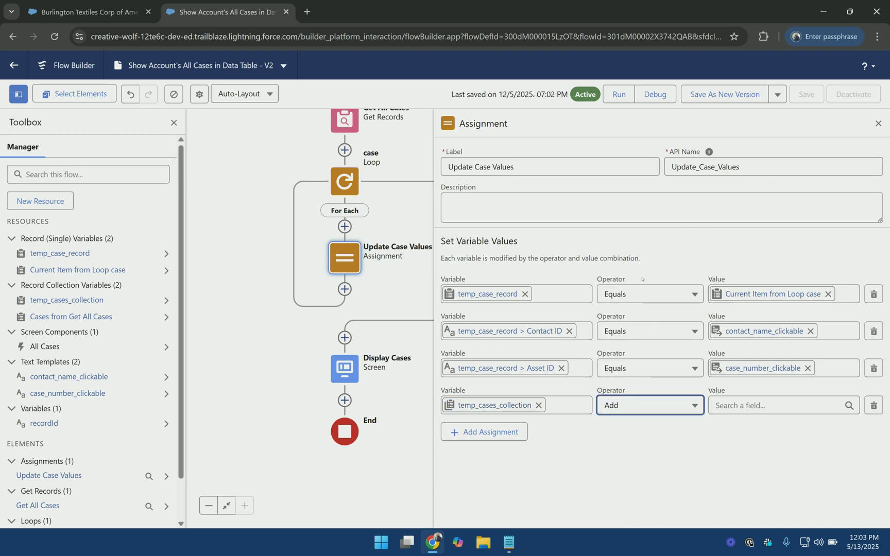
{"action": "left_click", "coordinate": [757, 407]}
{"action": "type", "text": "te"}
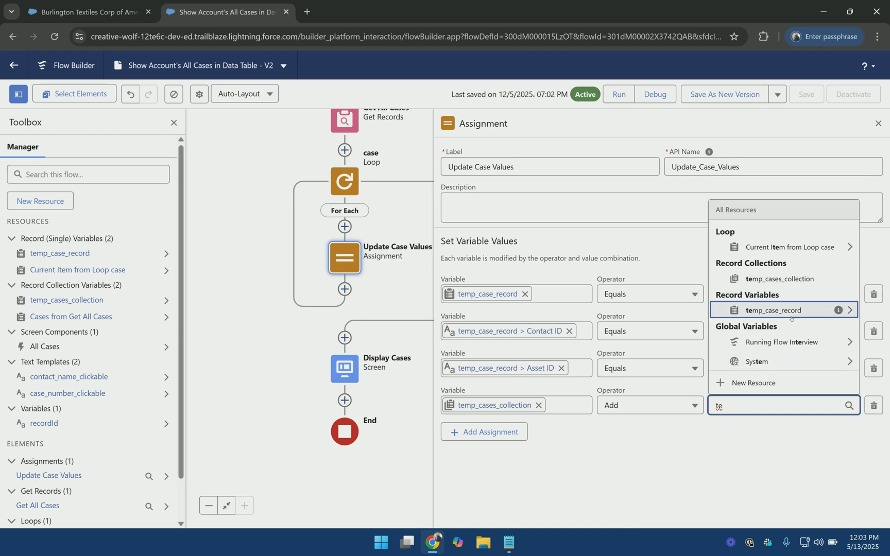
{"action": "left_click", "coordinate": [790, 311]}
{"action": "left_click", "coordinate": [643, 456]}
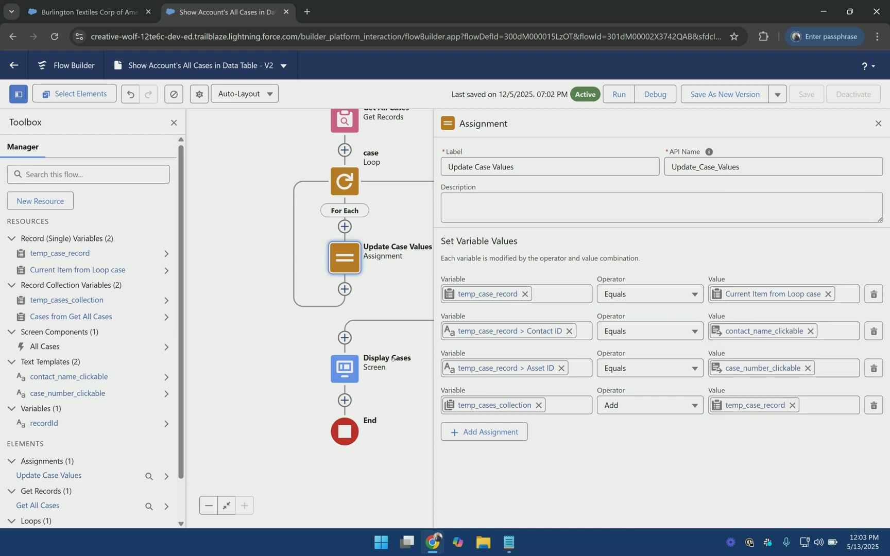
{"action": "left_click_drag", "start_coordinate": [368, 342], "coordinate": [351, 254]}
Step: Change the All Cases data table's source collection on Display Cases to temp_cases_collection
{"action": "double_click", "coordinate": [327, 281]}
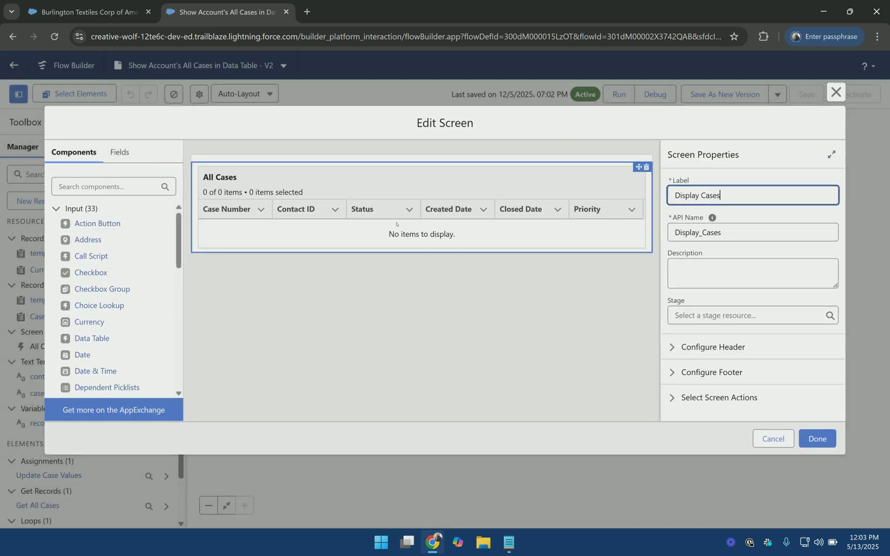
{"action": "left_click", "coordinate": [396, 224]}
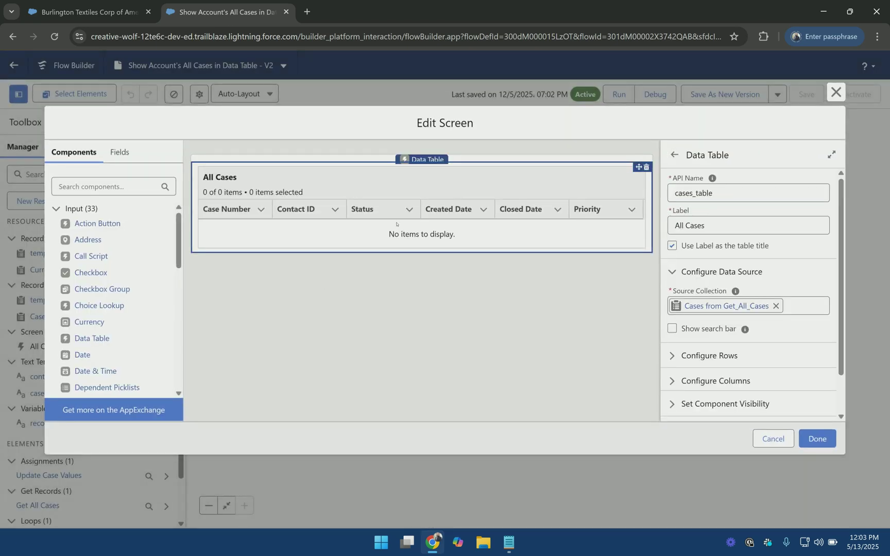
{"action": "left_click", "coordinate": [776, 306]}
{"action": "type", "text": "coll"}
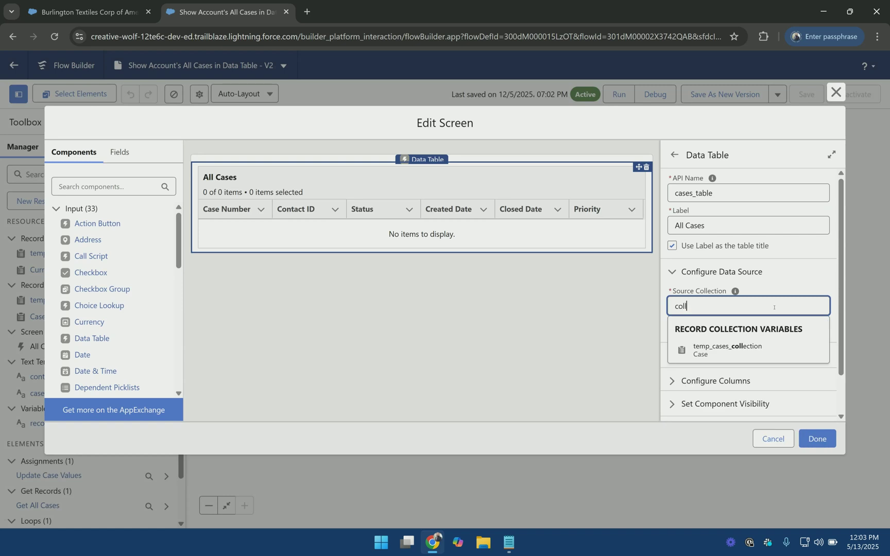
{"action": "left_click", "coordinate": [749, 351]}
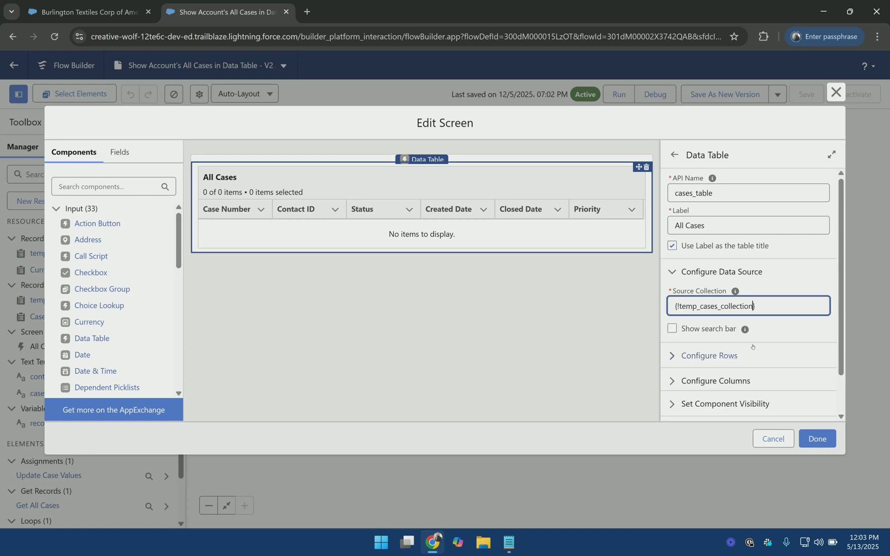
{"action": "left_click", "coordinate": [785, 279]}
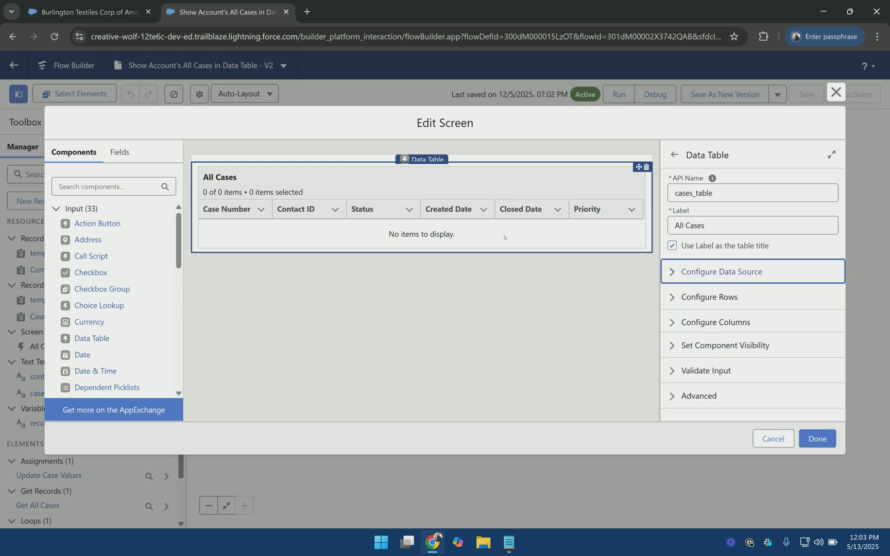
{"action": "left_click", "coordinate": [444, 223]}
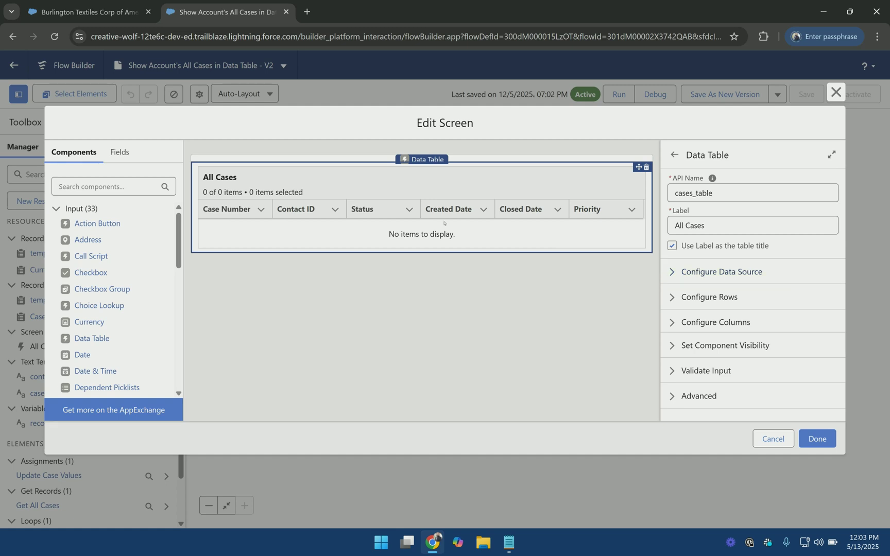
Step: Switch the first column's source to AssetId with the custom label 'Case Number'
{"action": "left_click", "coordinate": [731, 322]}
{"action": "scroll", "coordinate": [790, 295], "scroll_direction": "down", "scroll_amount": 1}
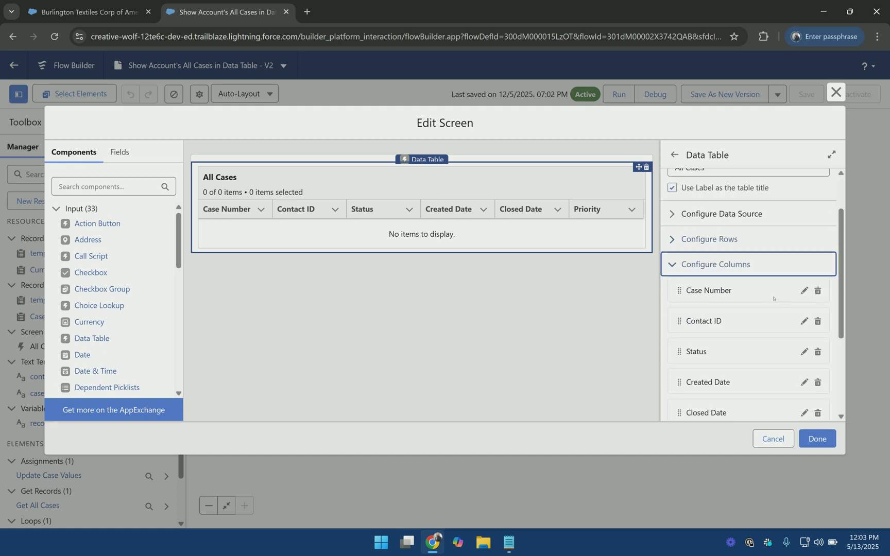
{"action": "left_click", "coordinate": [802, 292]}
{"action": "double_click", "coordinate": [723, 345]}
{"action": "type", "text": "ass"}
{"action": "left_click", "coordinate": [728, 366]}
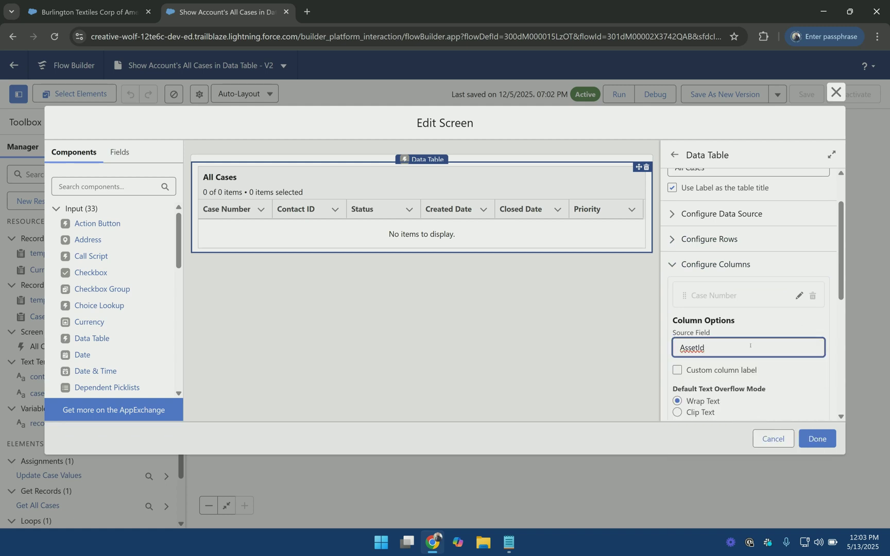
{"action": "scroll", "coordinate": [761, 336], "scroll_direction": "down", "scroll_amount": 1}
{"action": "left_click", "coordinate": [730, 313]}
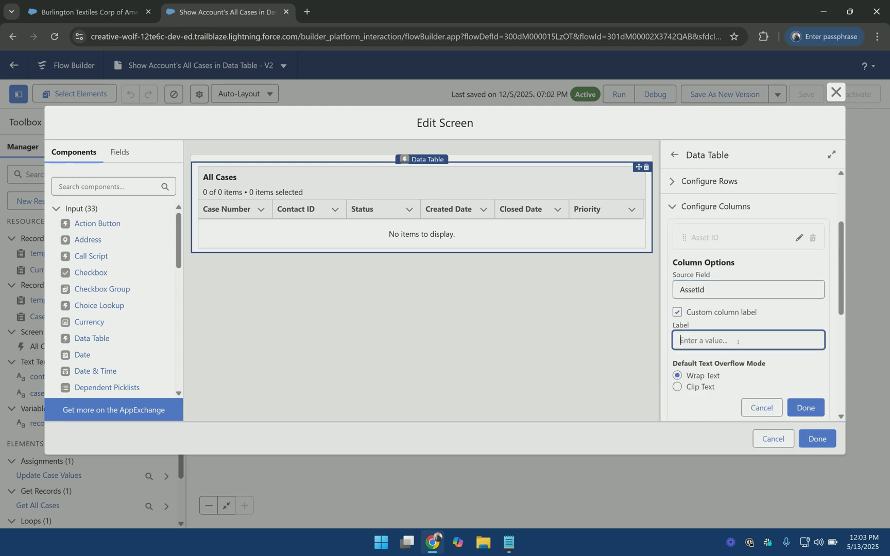
{"action": "type", "text": "Case"}
{"action": "type", "text": " Byn"}
{"action": "key", "text": "BackSpace"}
{"action": "key", "text": "BackSpace"}
{"action": "type", "text": "Number"}
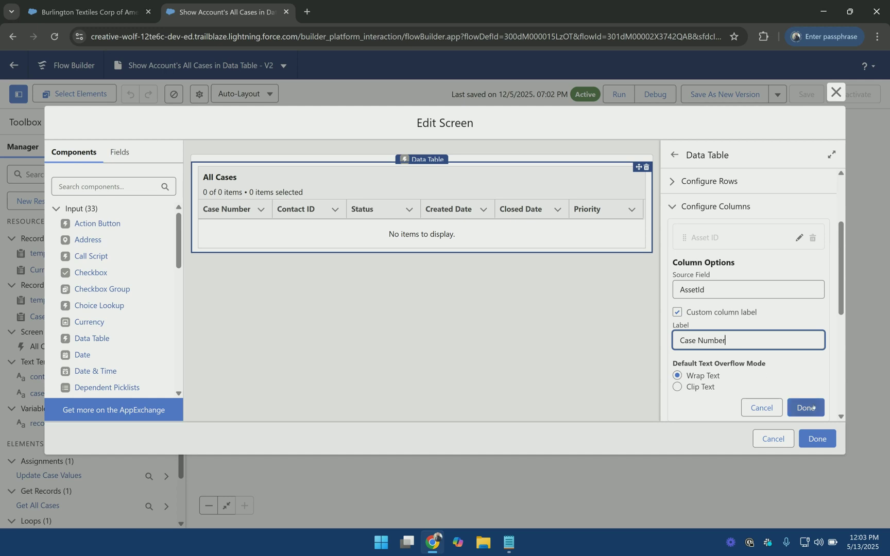
{"action": "left_click", "coordinate": [806, 407]}
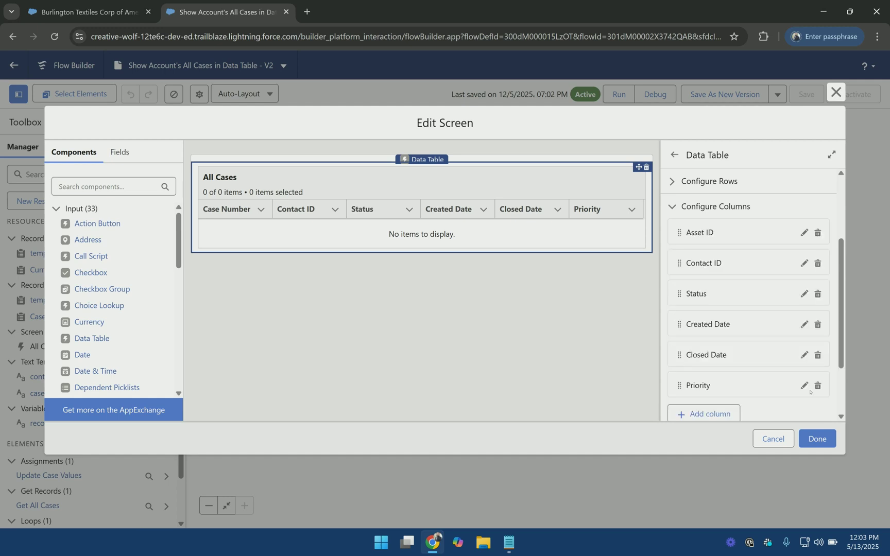
Step: Give the Contact ID column the custom label 'Contact' and close the screen editor
{"action": "left_click", "coordinate": [804, 264]}
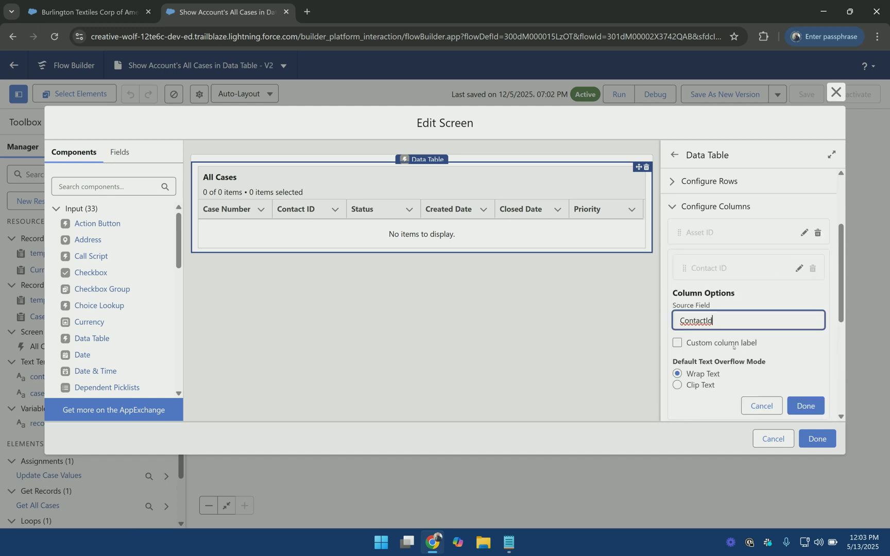
{"action": "left_click", "coordinate": [732, 343]}
{"action": "left_click", "coordinate": [741, 367]}
{"action": "type", "text": "Contact"}
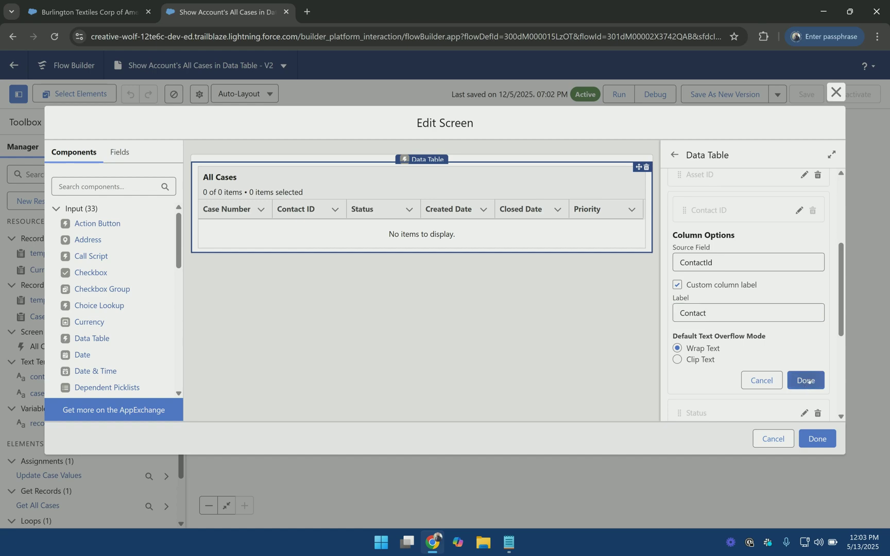
{"action": "left_click", "coordinate": [806, 382]}
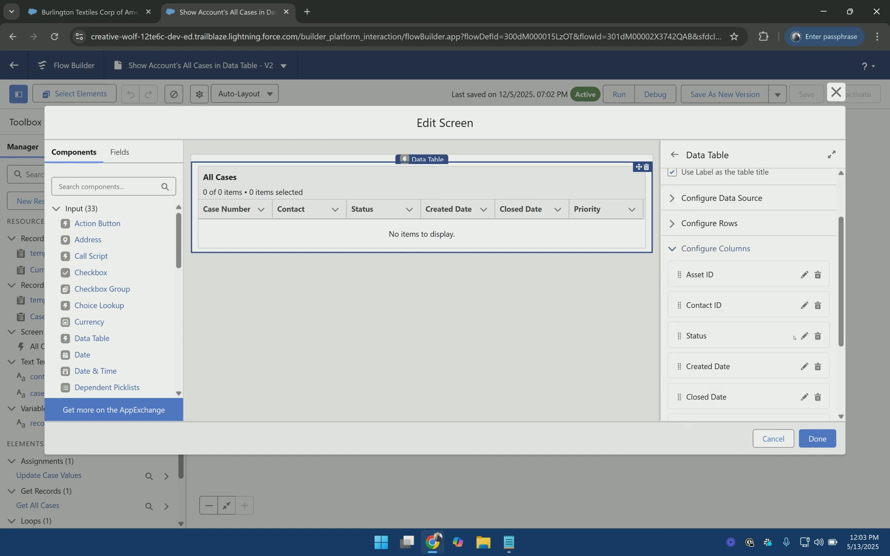
{"action": "left_click", "coordinate": [810, 439]}
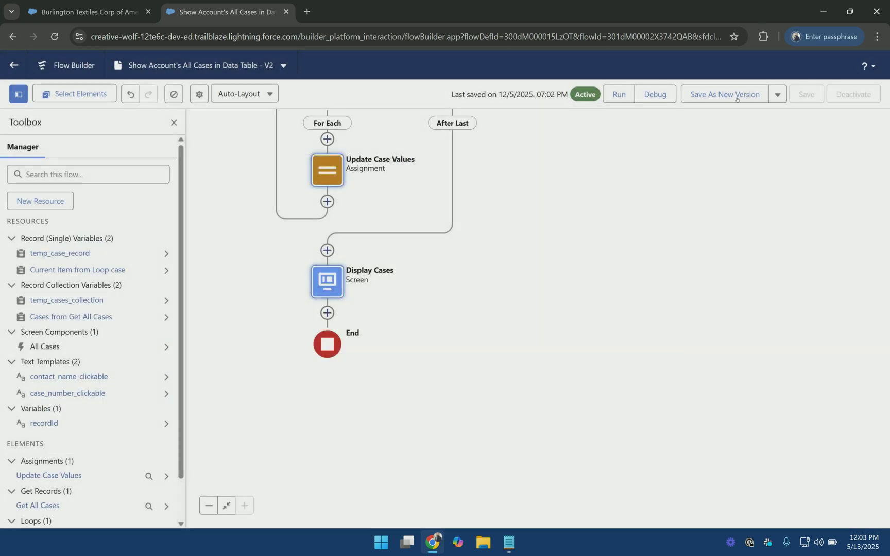
Step: Save the flow as a new Version 3 and activate it
{"action": "left_click", "coordinate": [737, 94]}
{"action": "left_click", "coordinate": [660, 376]}
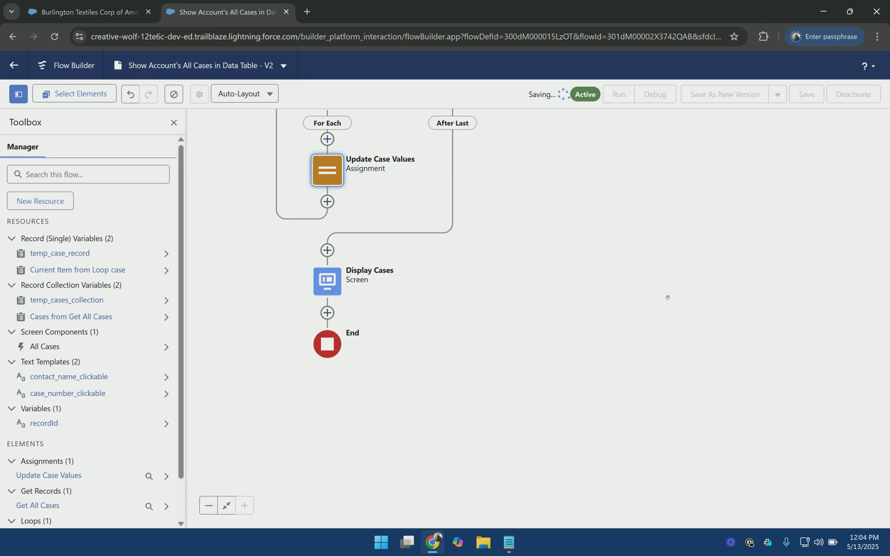
{"action": "left_click", "coordinate": [859, 96]}
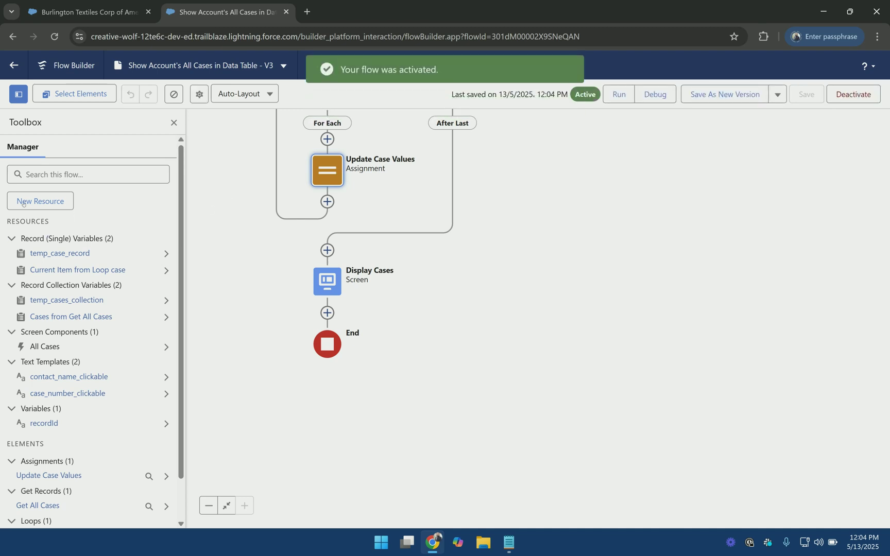
Step: Reload the account record page and show its Cases table
{"action": "left_click", "coordinate": [88, 11]}
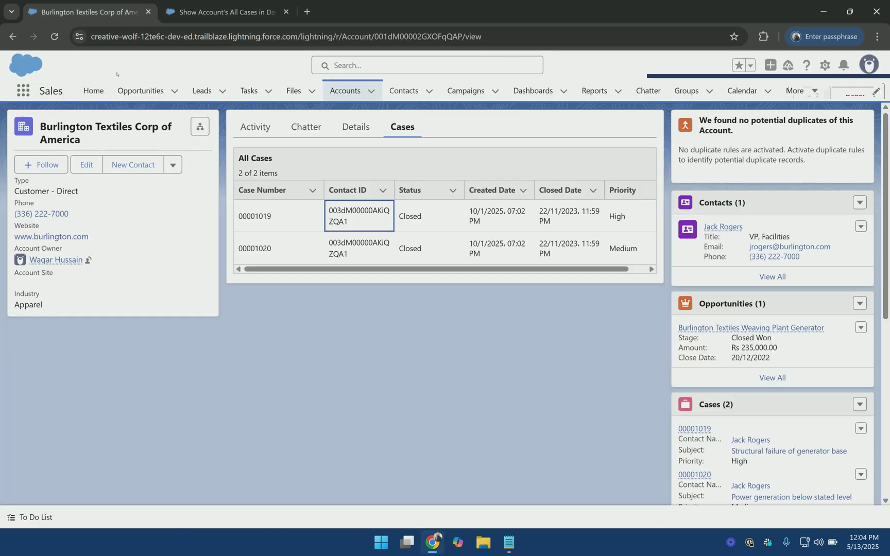
{"action": "left_click", "coordinate": [54, 36]}
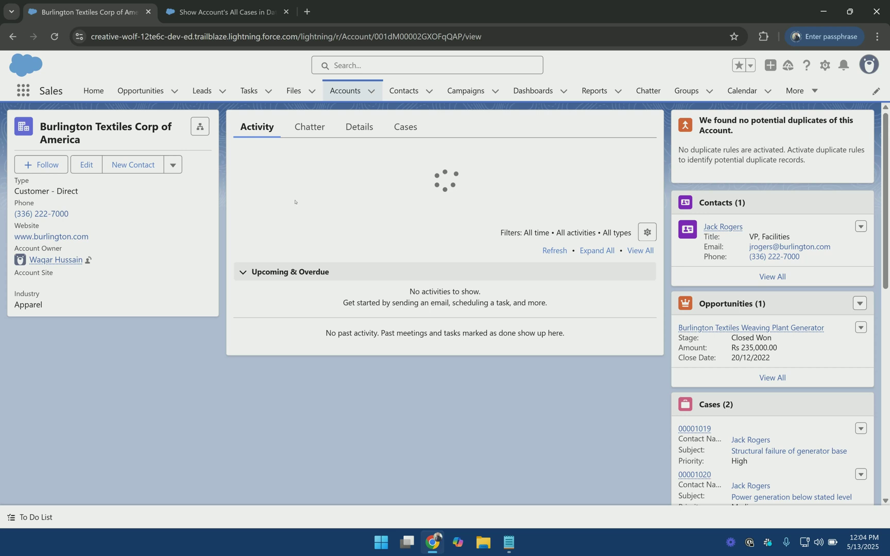
{"action": "left_click", "coordinate": [405, 126]}
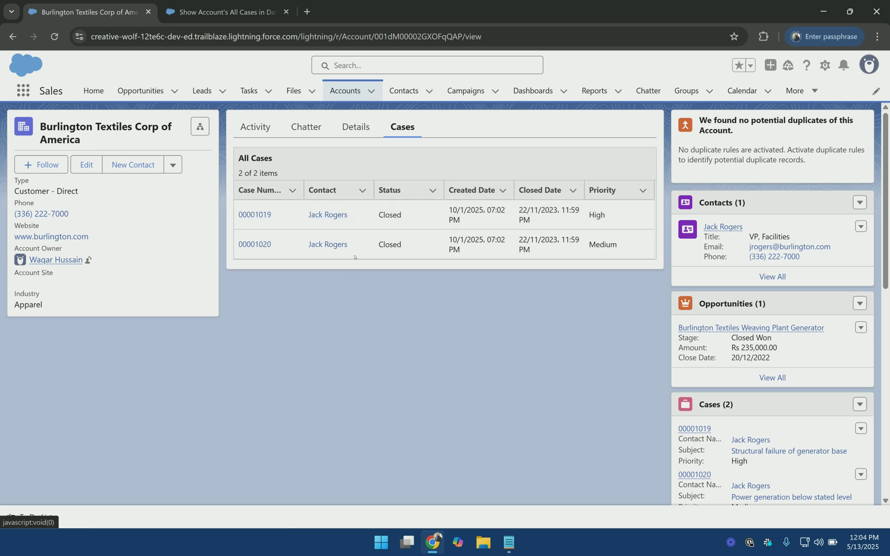
Step: Test a contact link, return to the account, then open case 00001020 from the table
{"action": "left_click", "coordinate": [321, 216]}
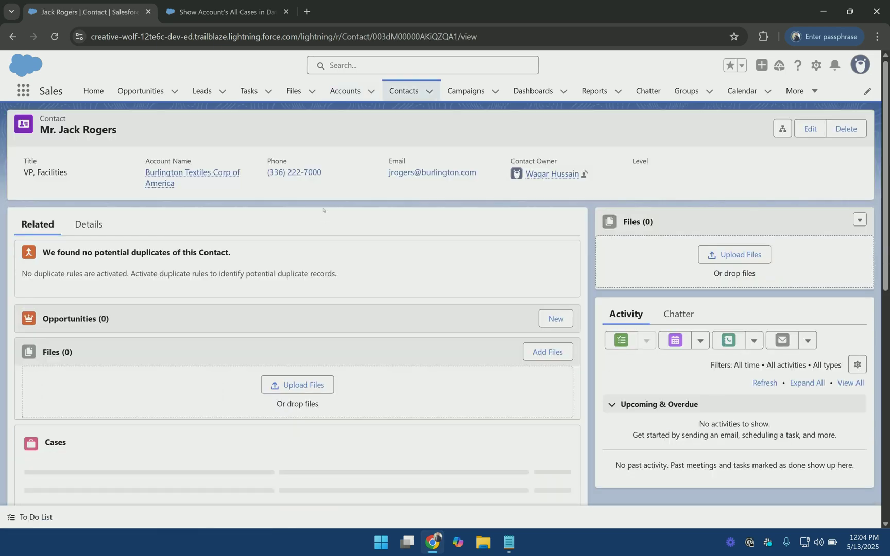
{"action": "left_click", "coordinate": [13, 36]}
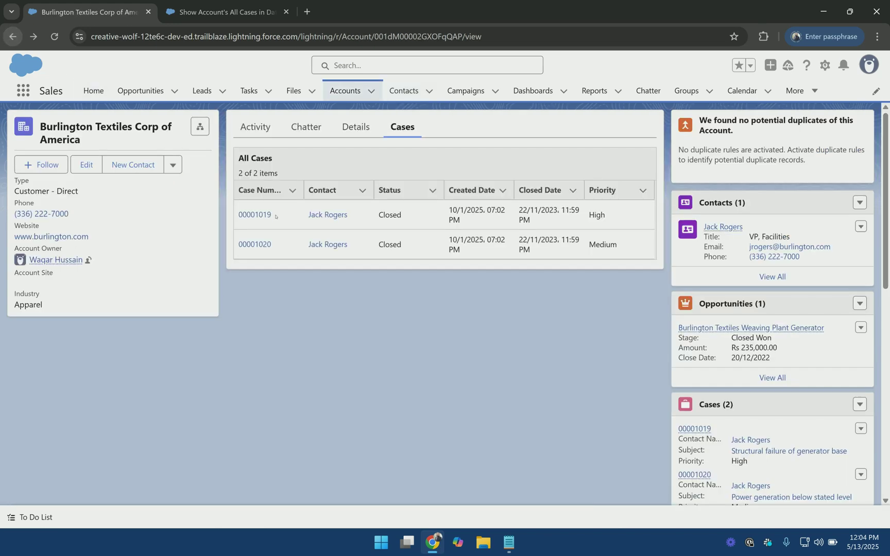
{"action": "left_click", "coordinate": [260, 245]}
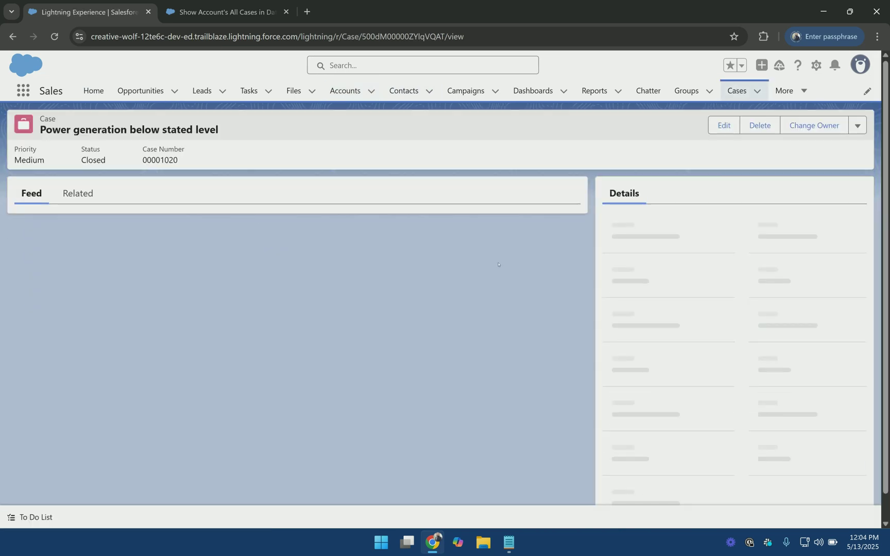